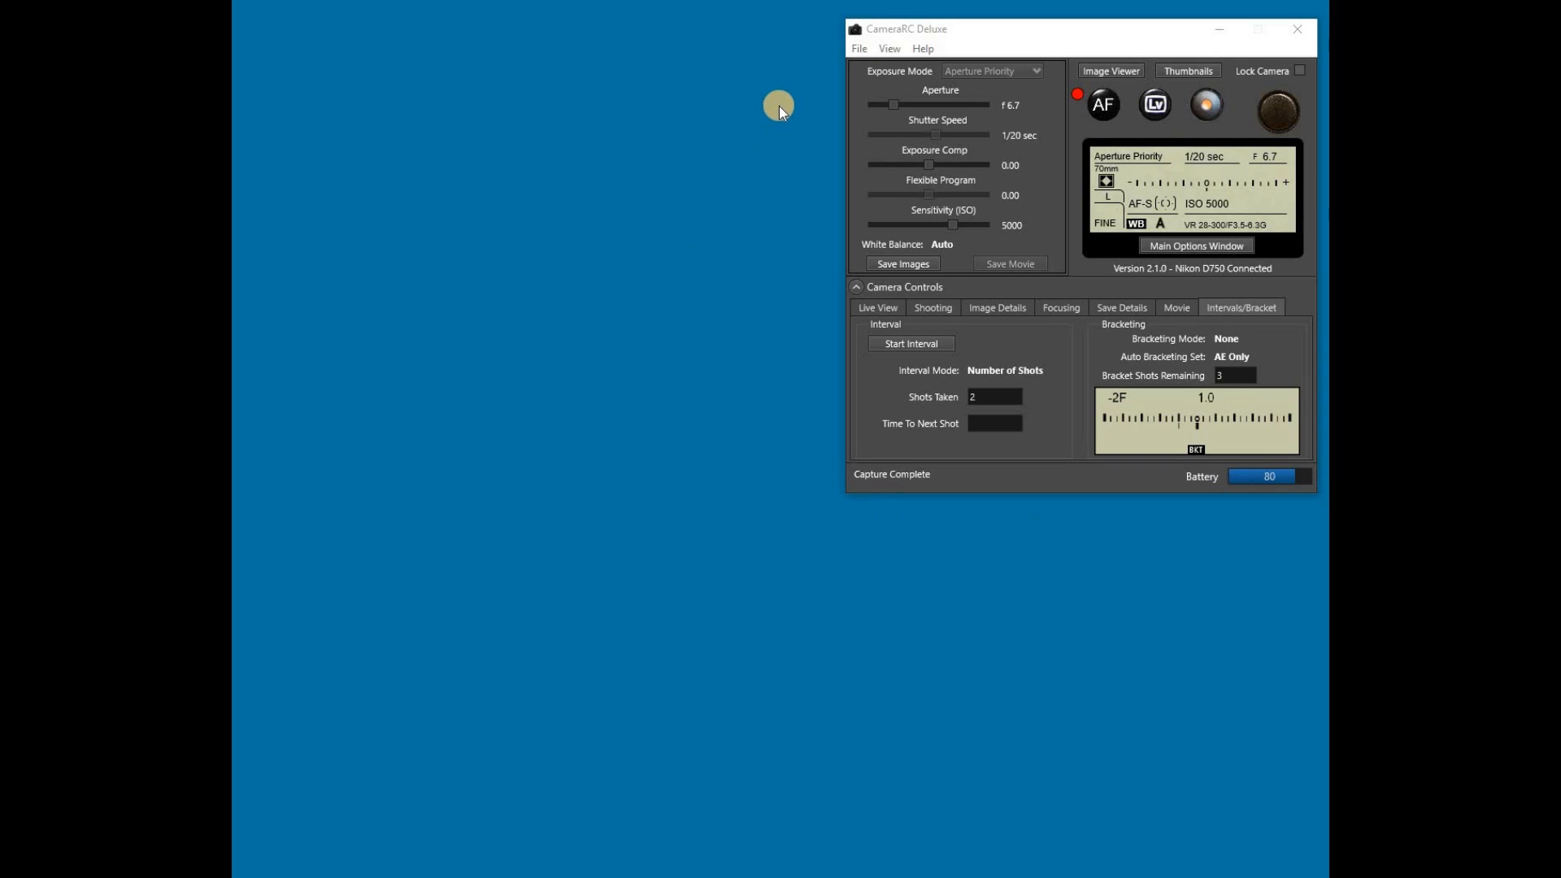
click(859, 49)
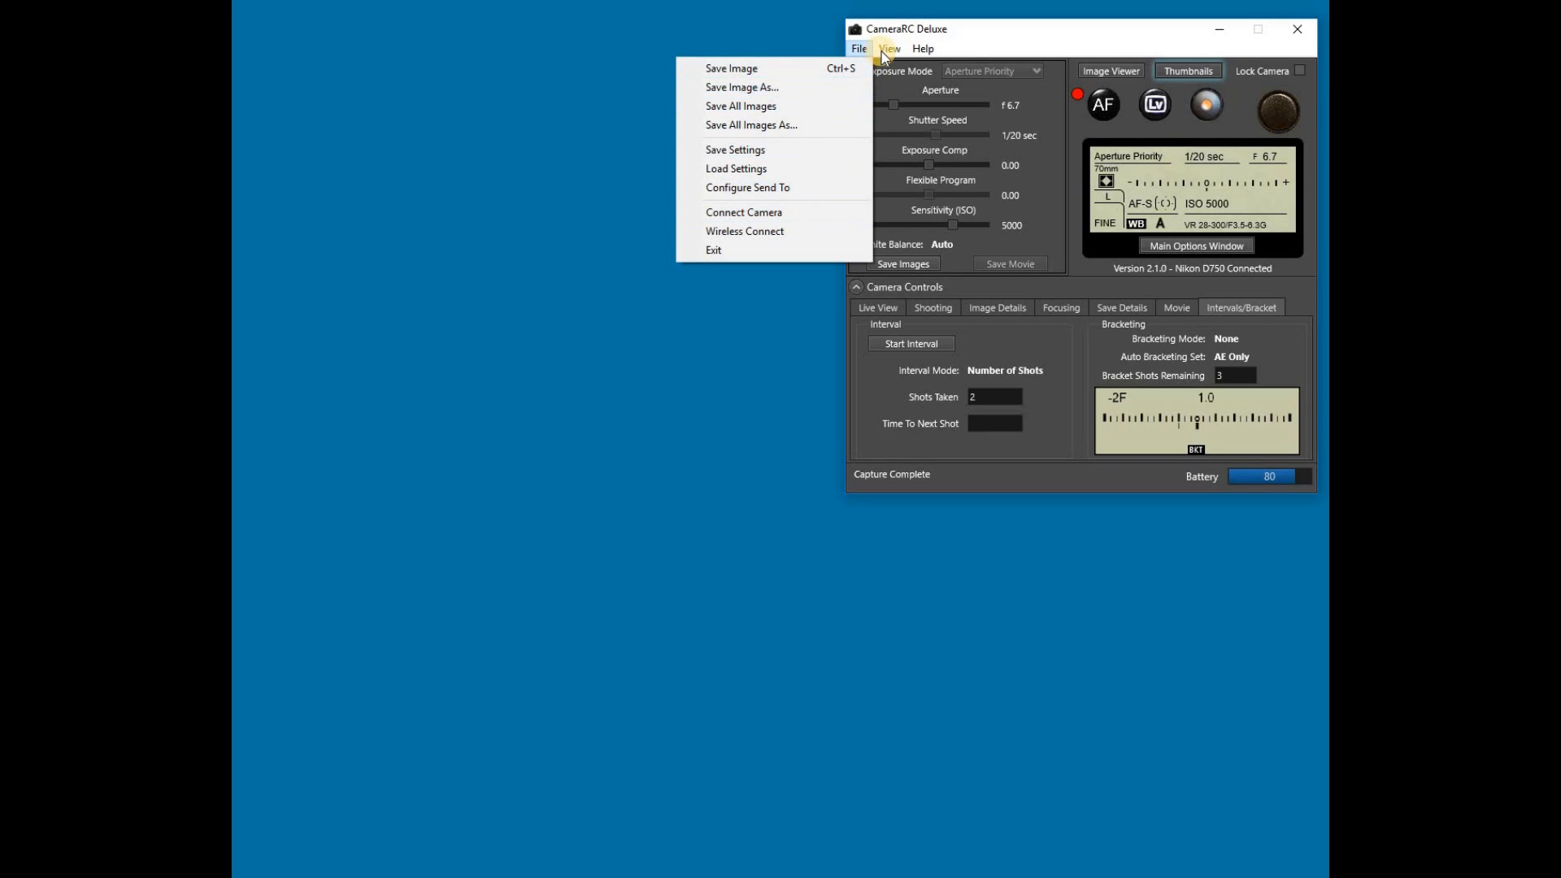
mouse_move(886, 54)
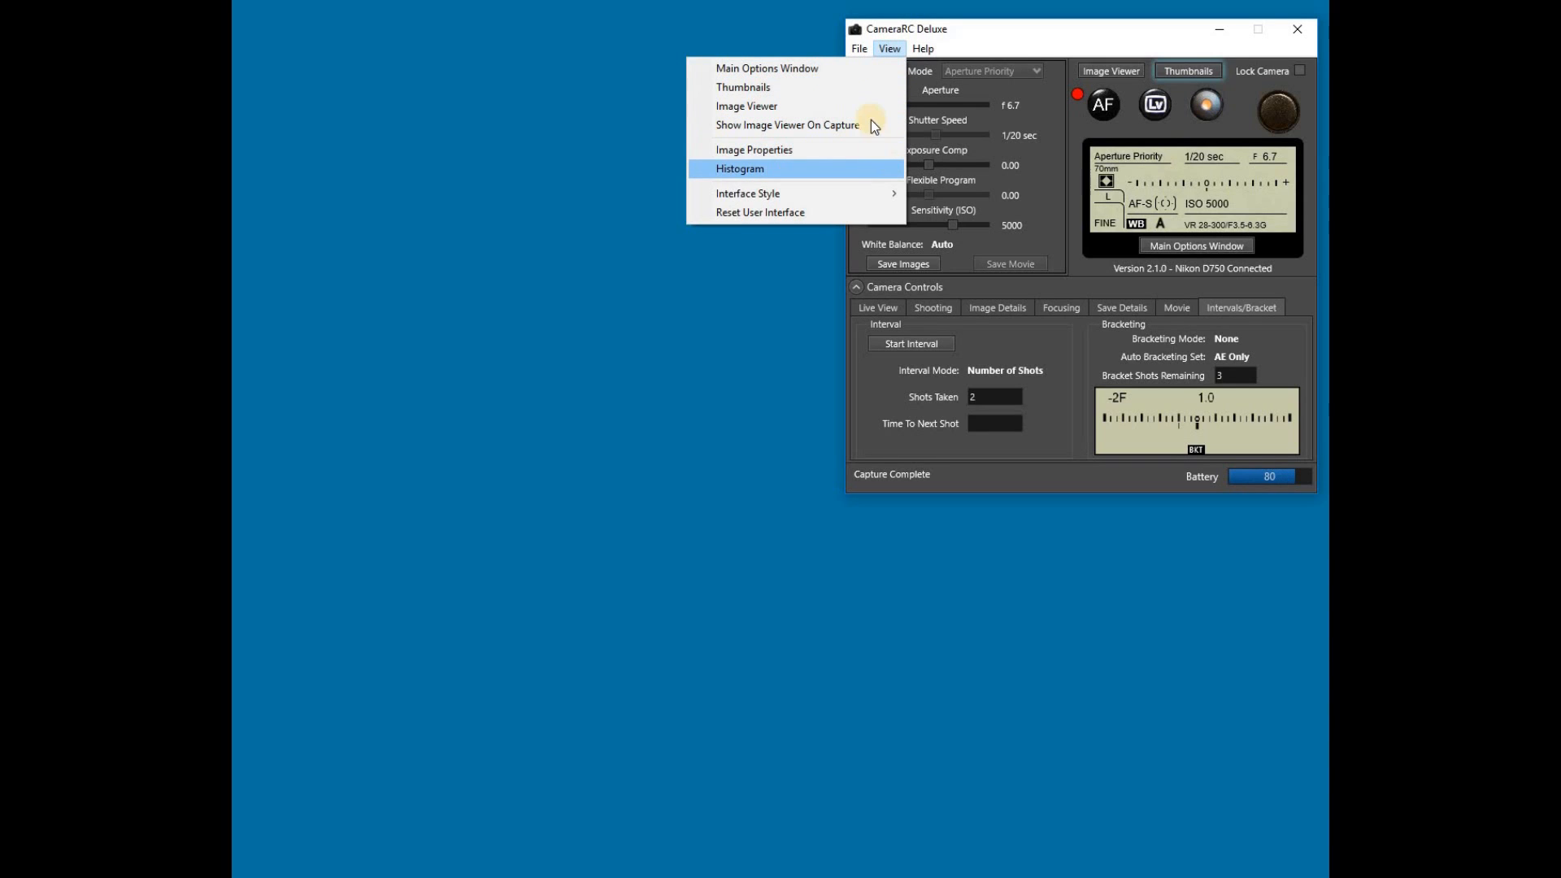
mouse_move(867, 193)
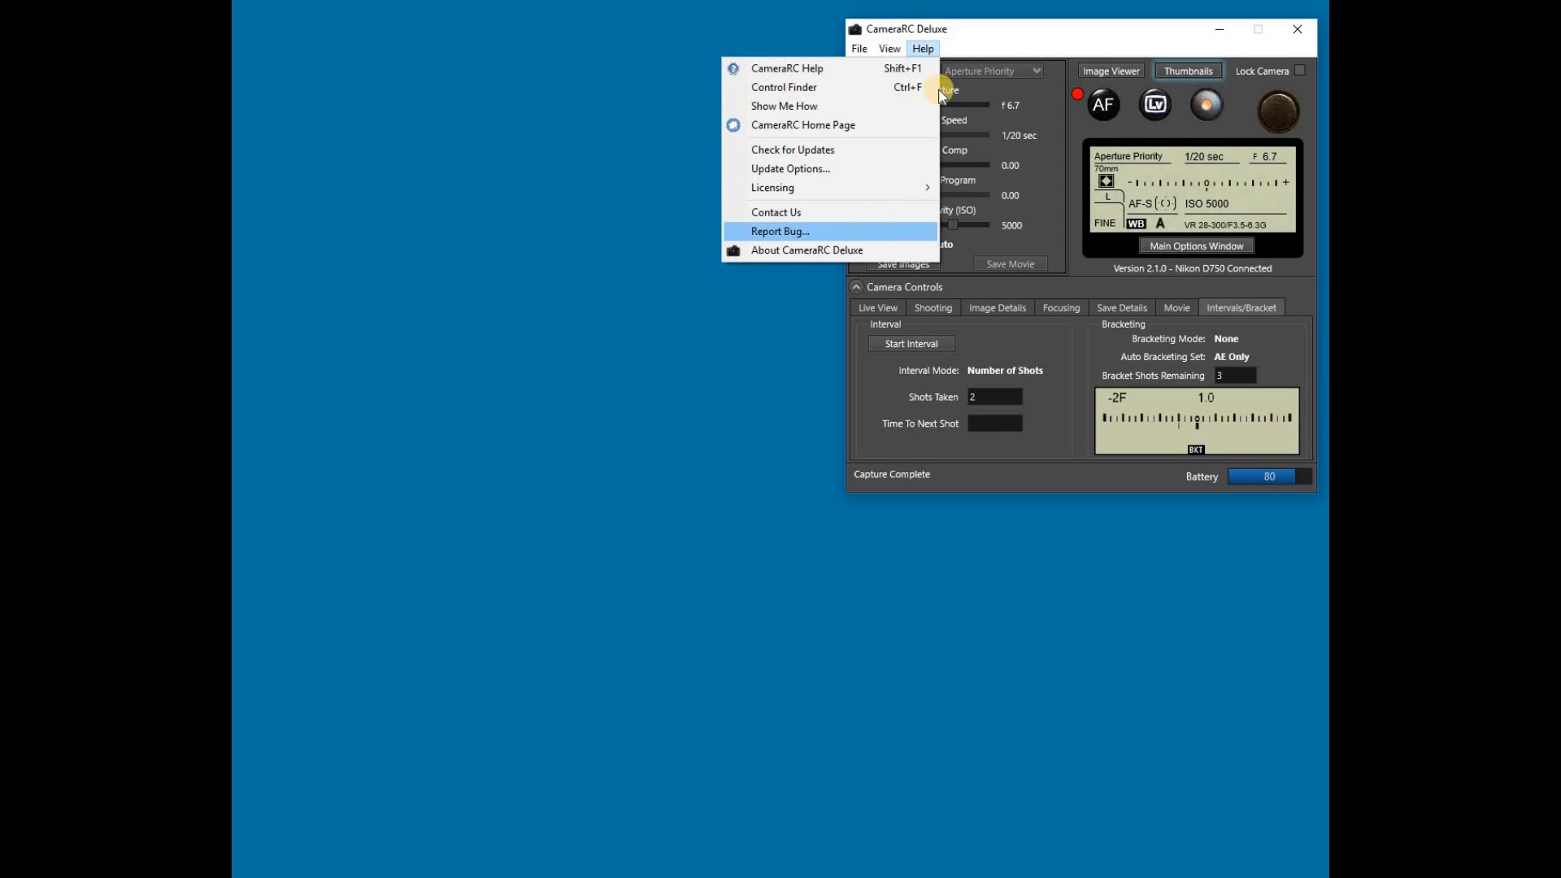
click(1046, 51)
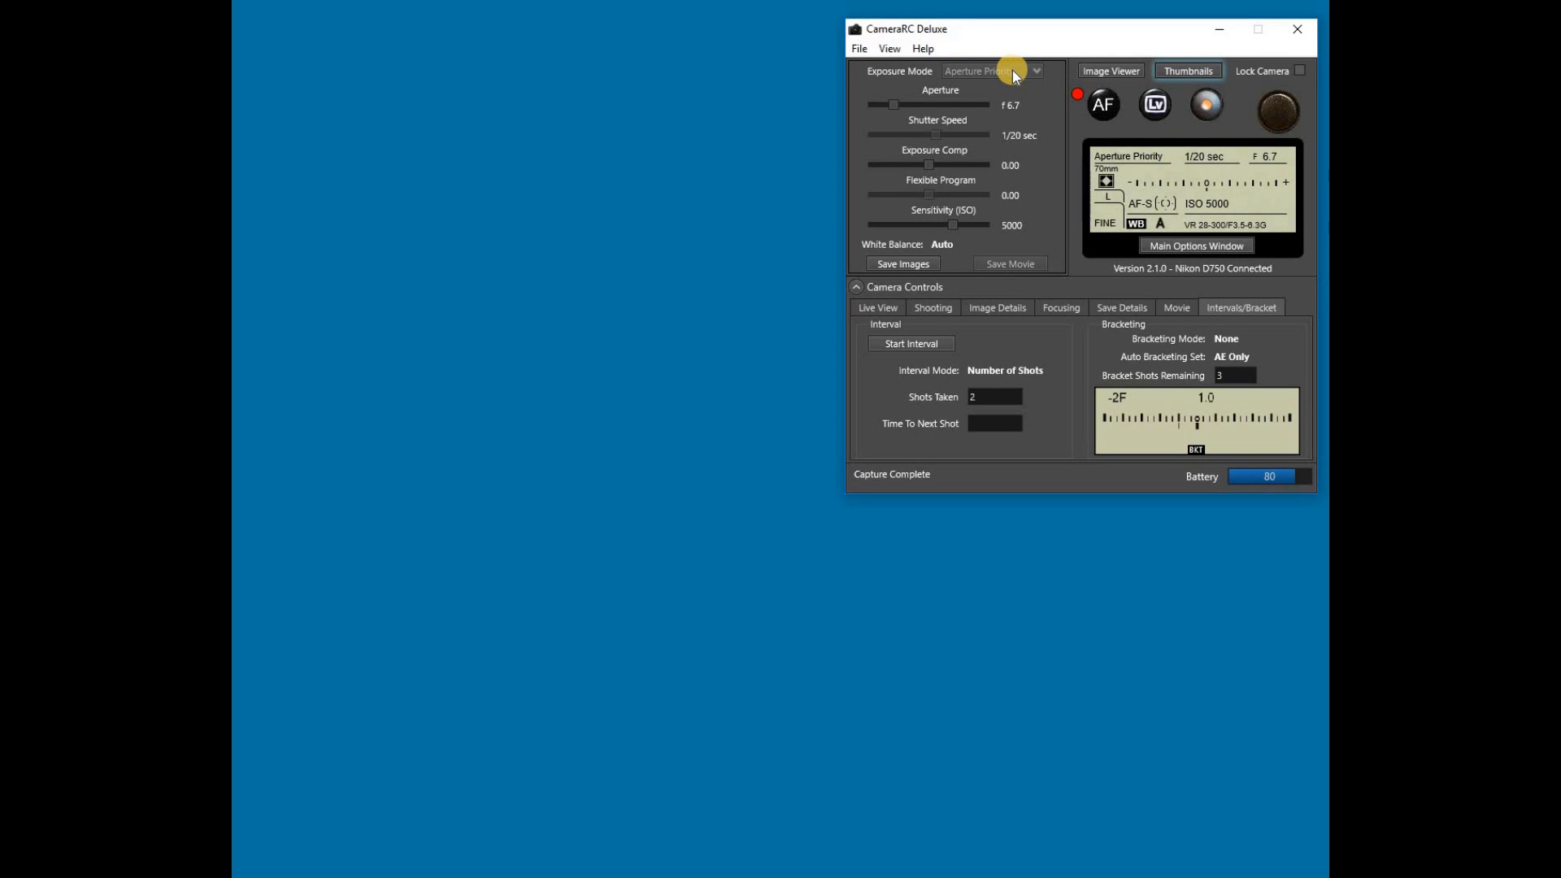
Step: Set the camera's aperture to f 9.5
click(895, 105)
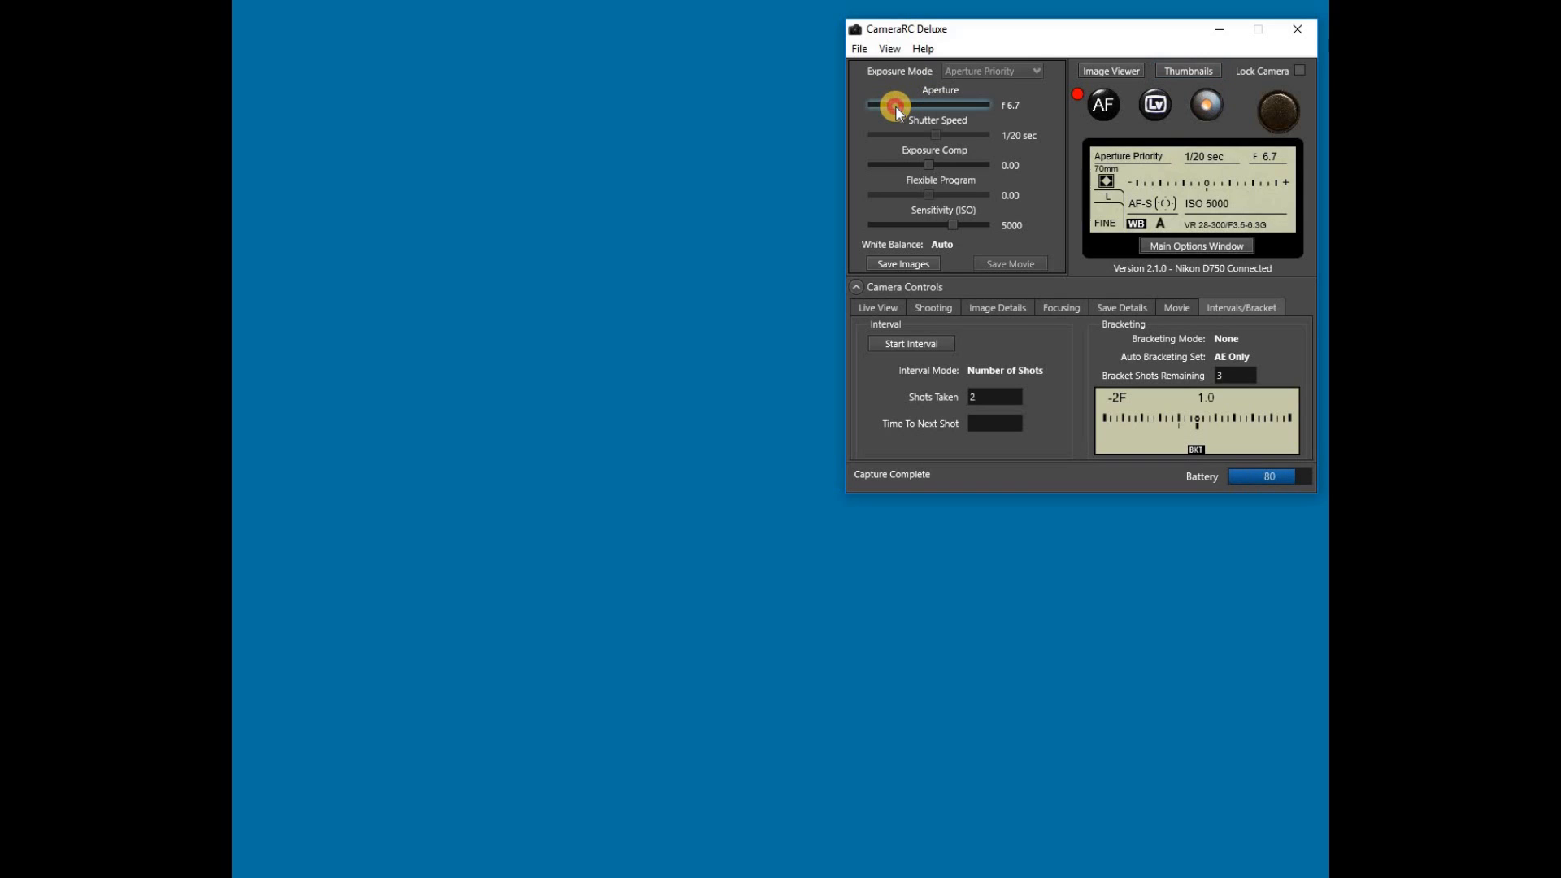
click(913, 105)
click(914, 104)
click(914, 105)
click(914, 105)
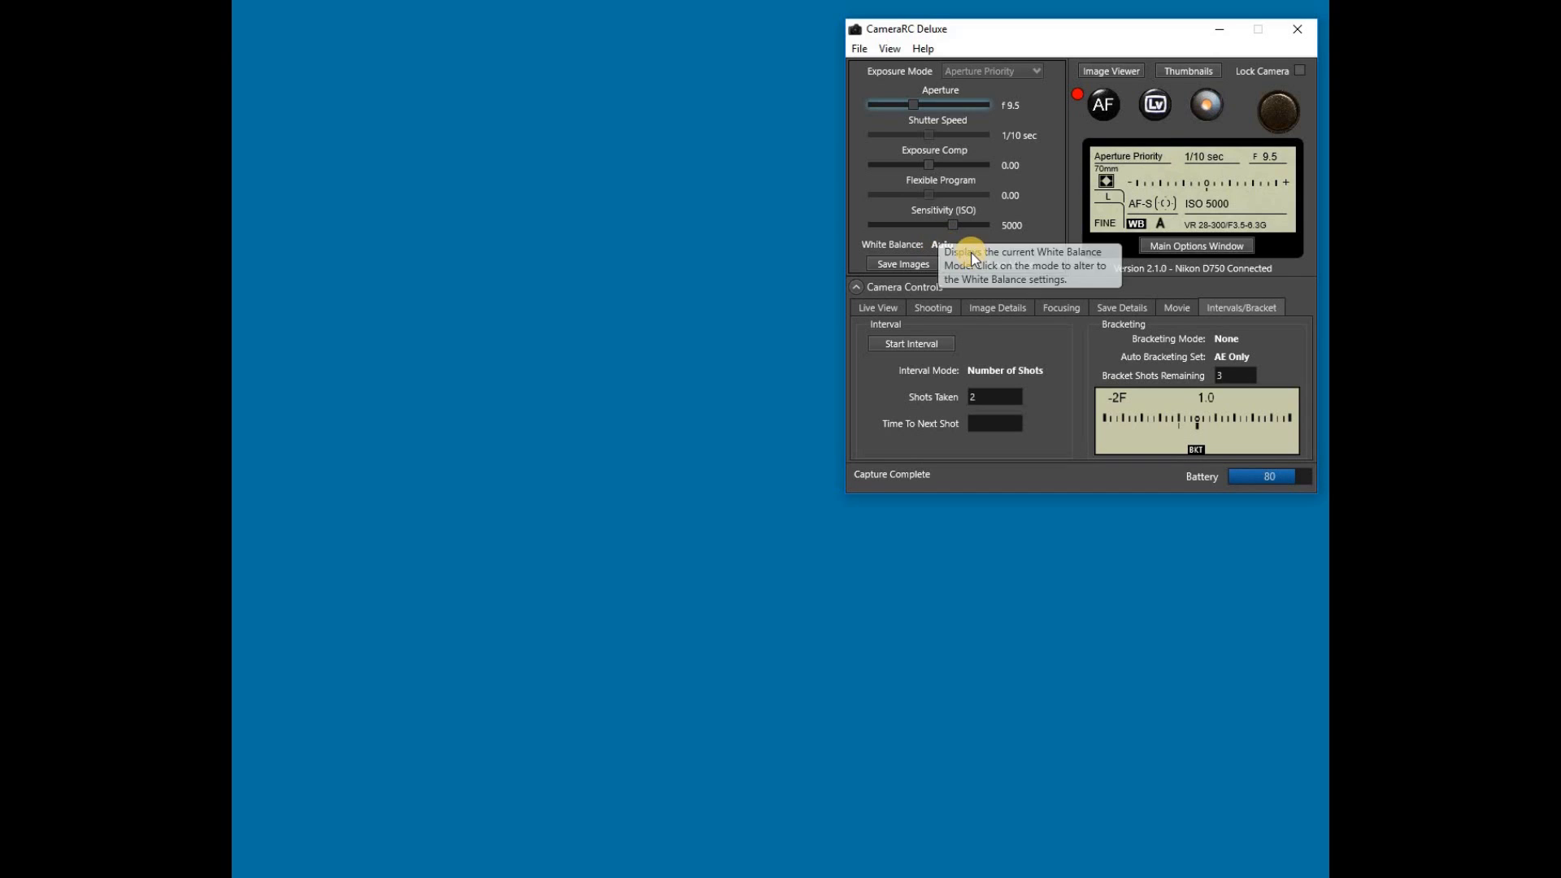
Step: View the white balance settings and close them, then collapse and re-expand the Camera Controls section
click(940, 243)
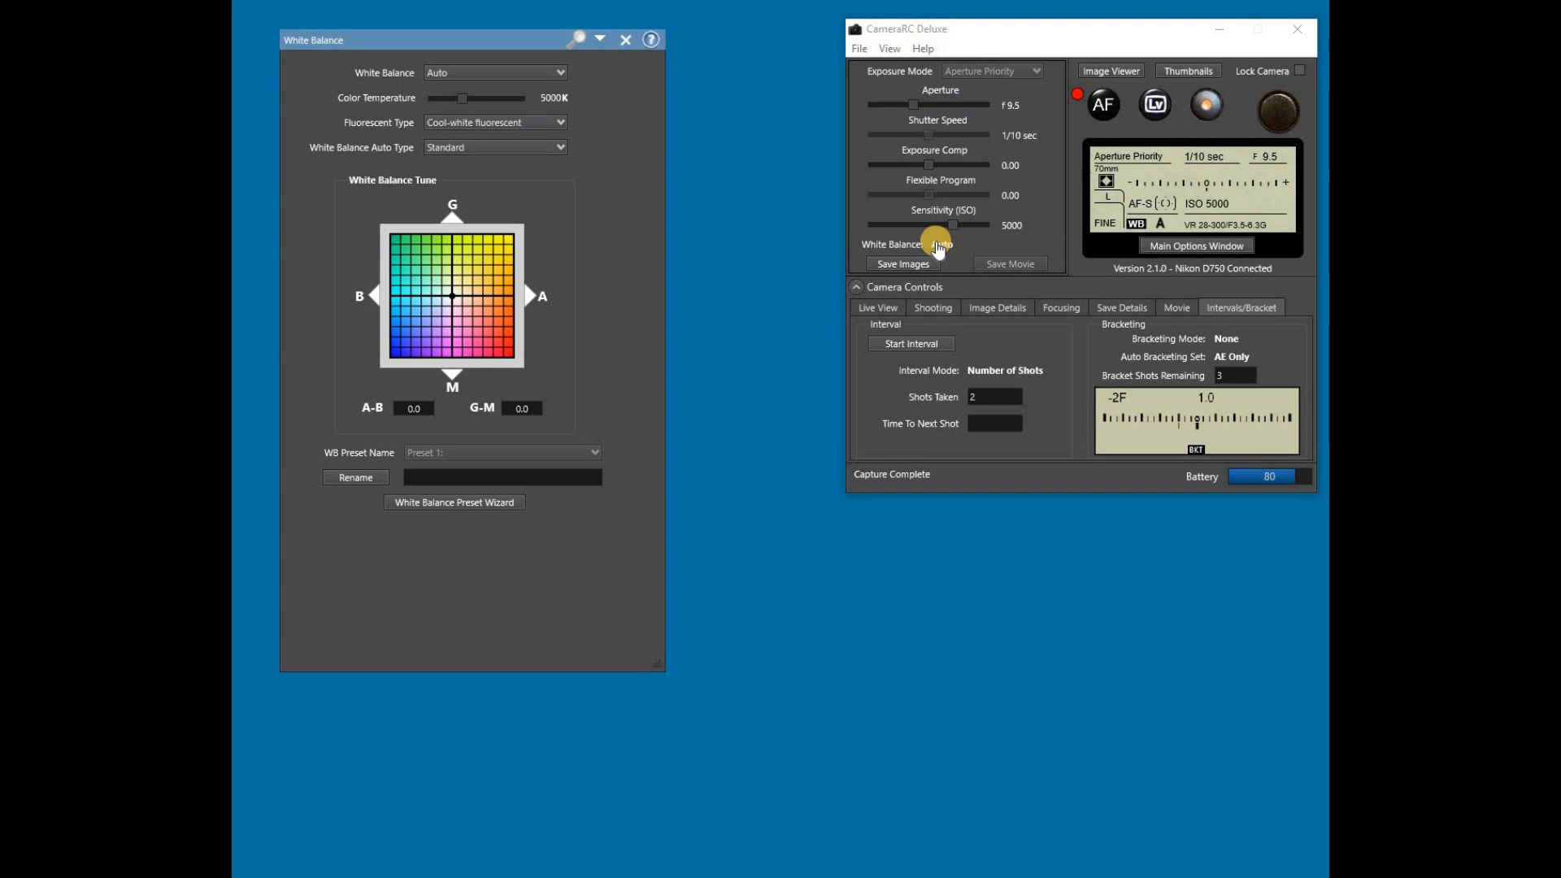
click(622, 39)
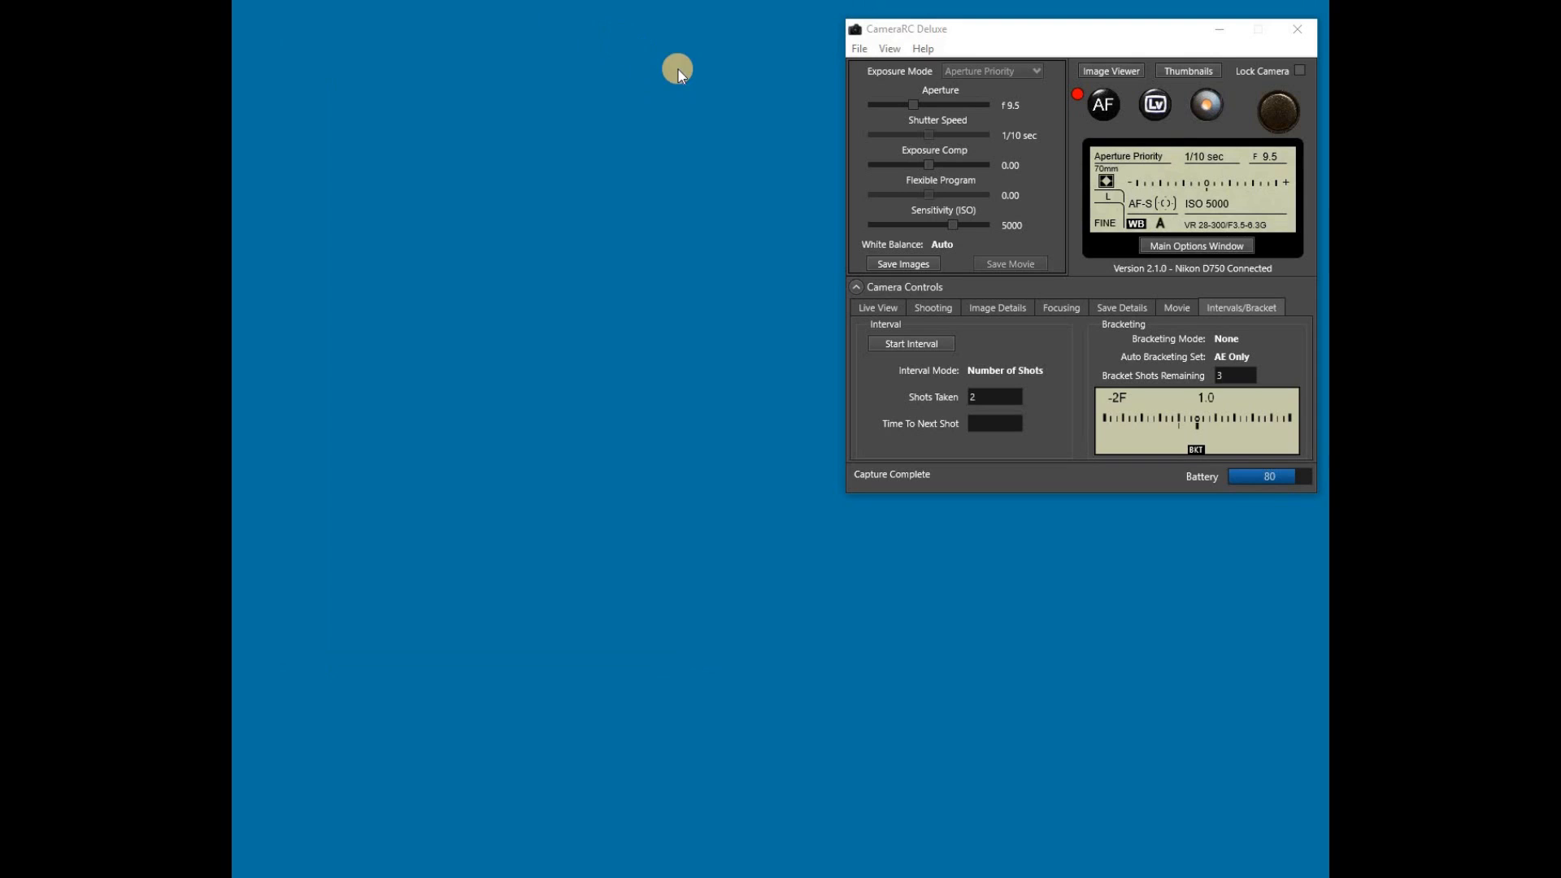
click(860, 287)
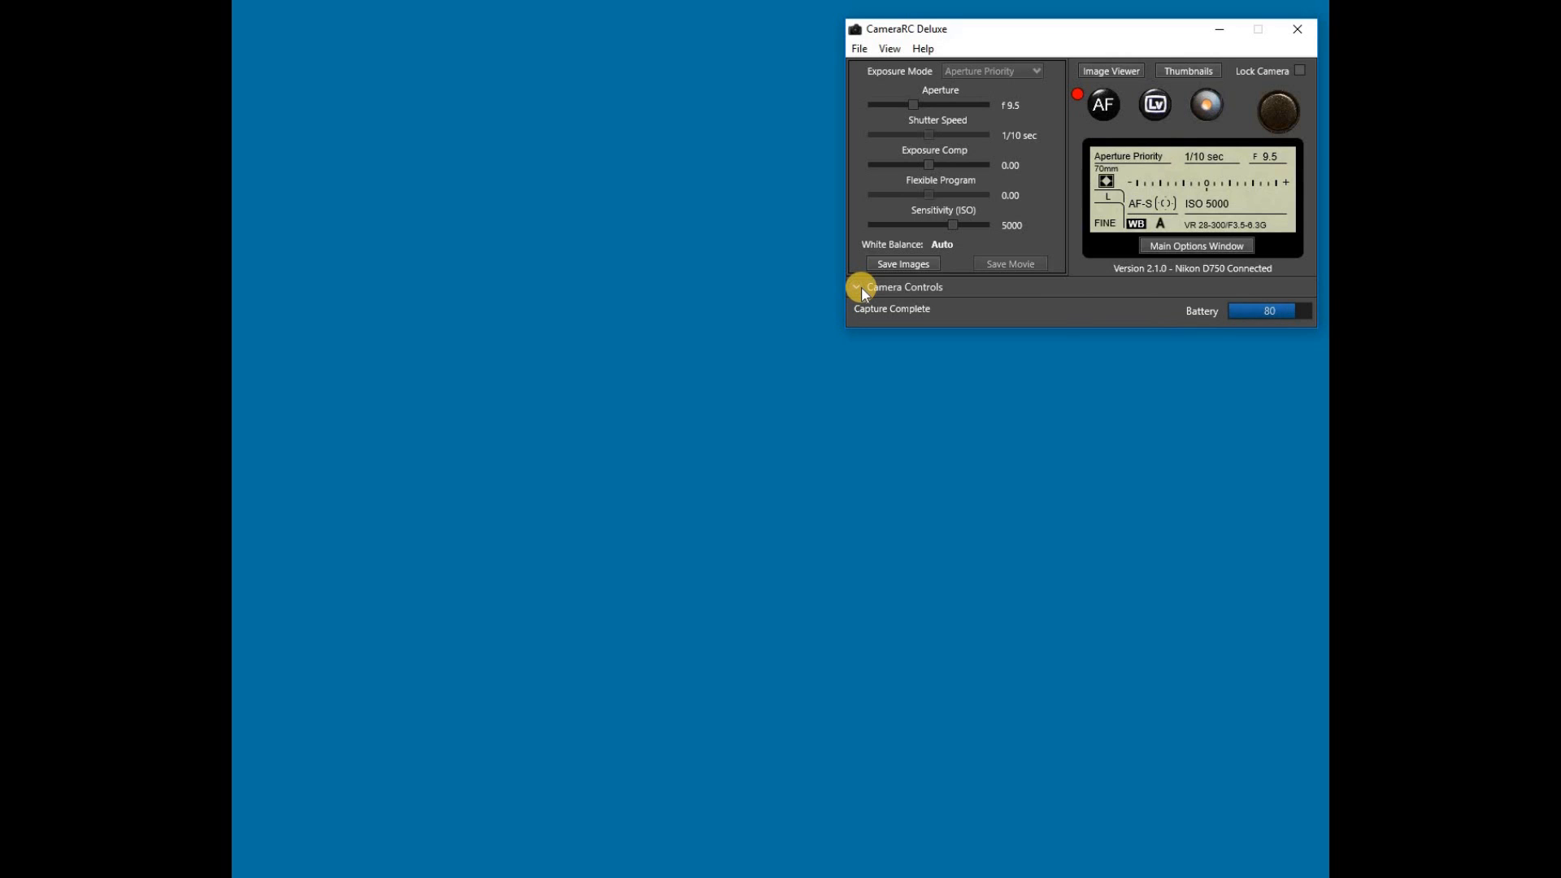
click(859, 287)
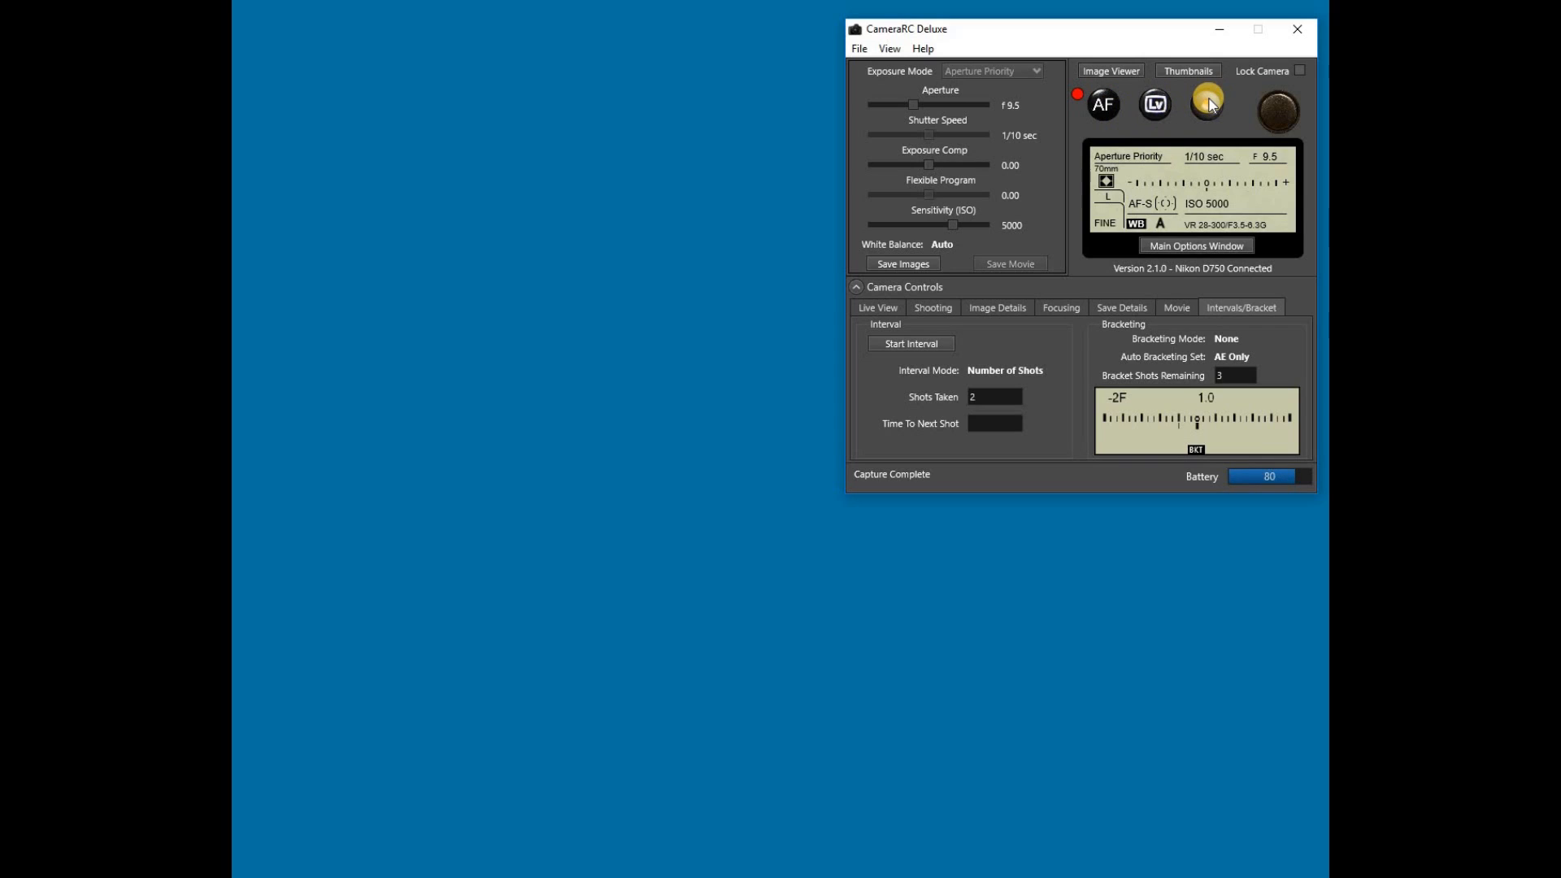
Step: Lock the camera for software control and switch the exposure mode to Program
click(1300, 72)
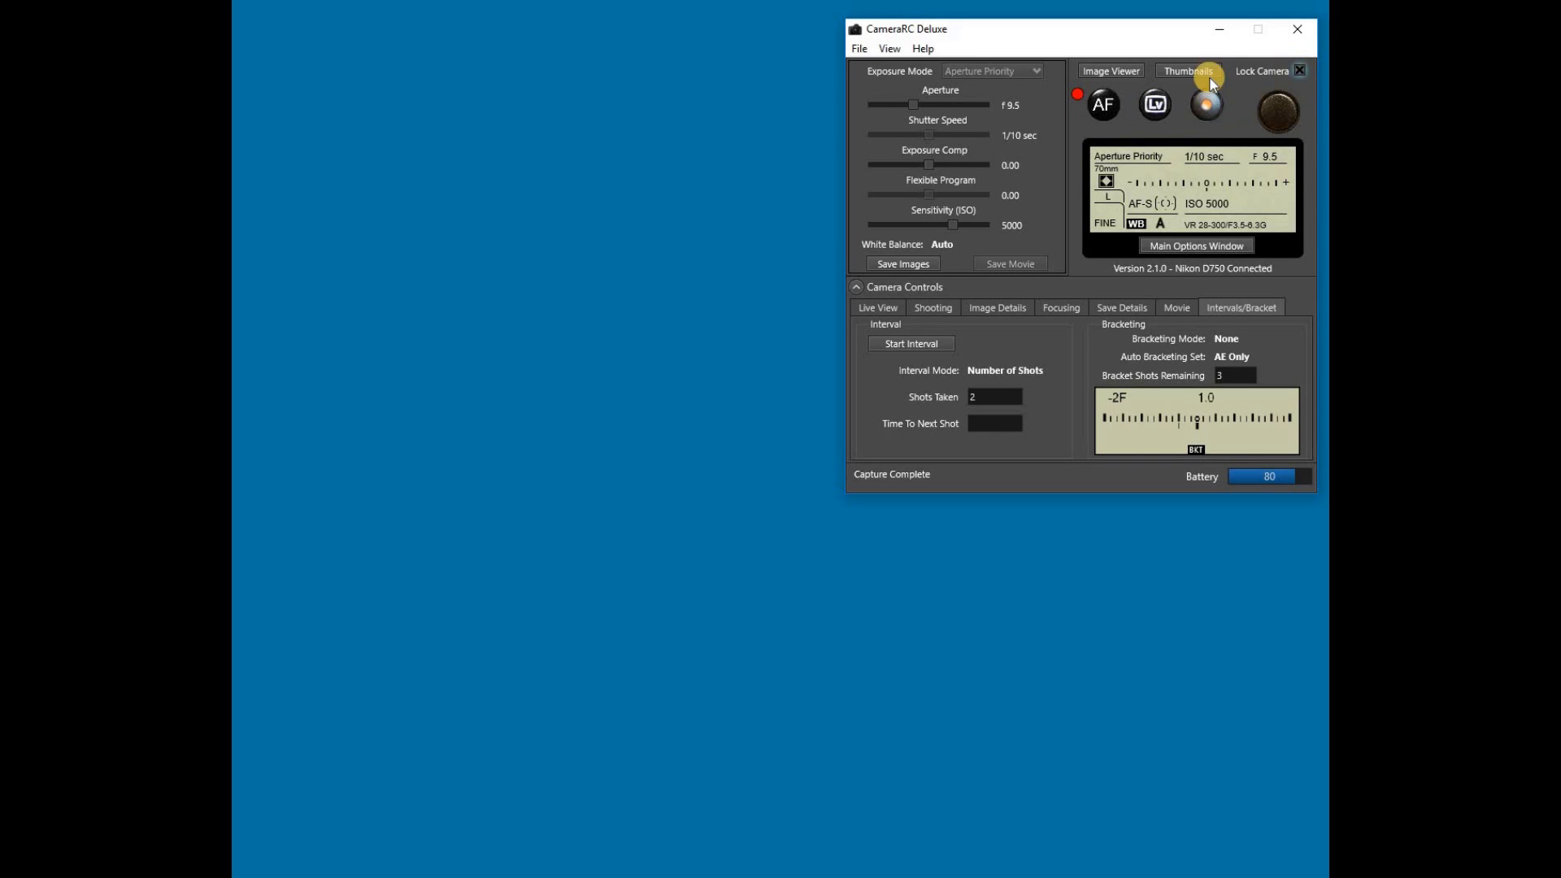
click(1015, 72)
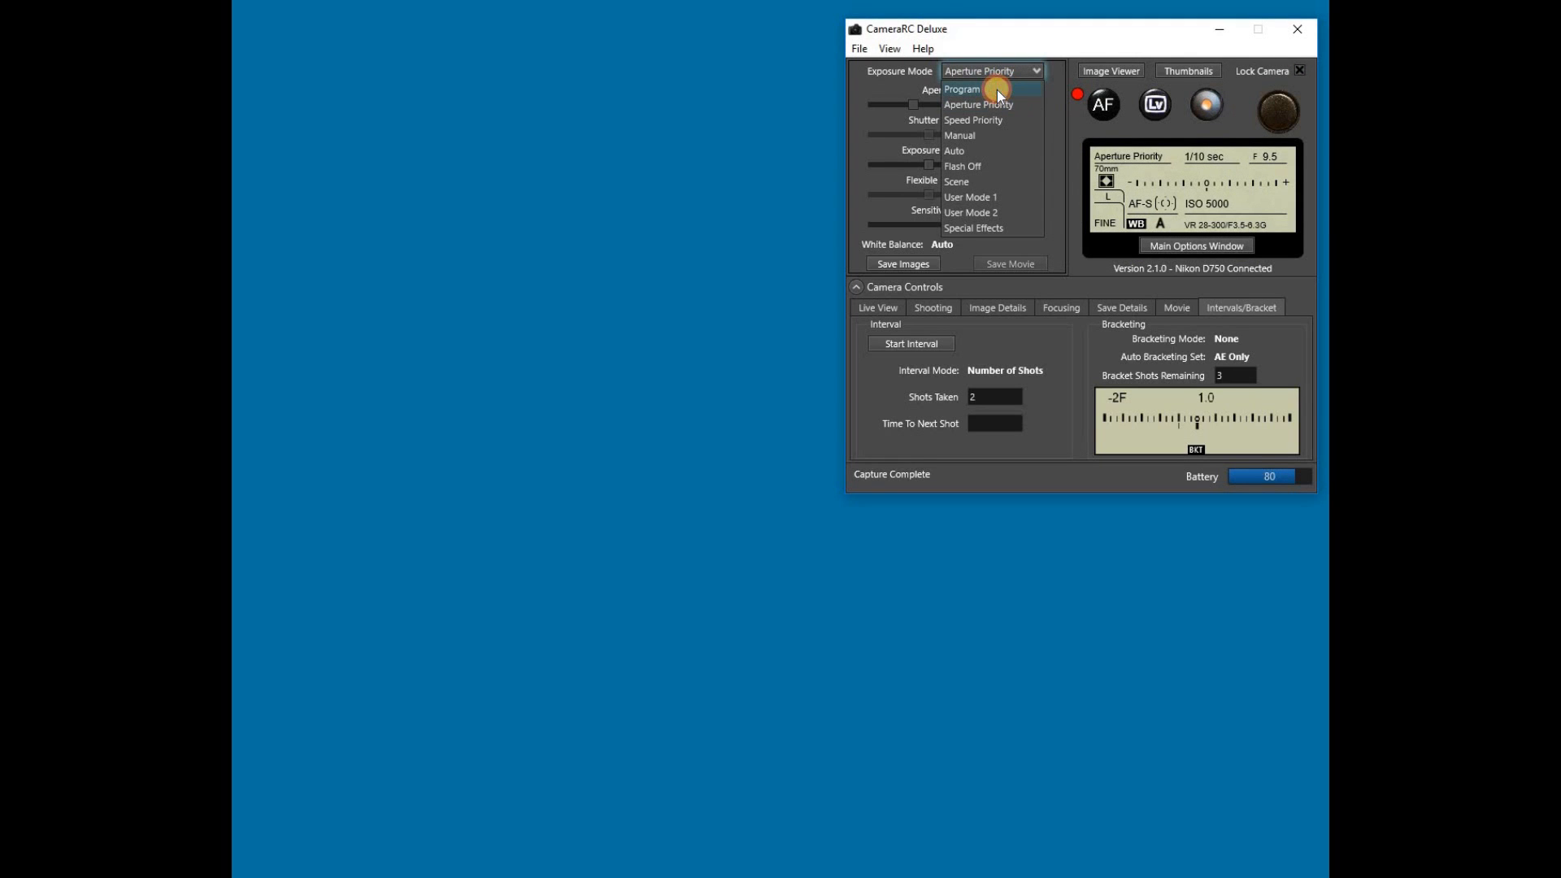
click(997, 90)
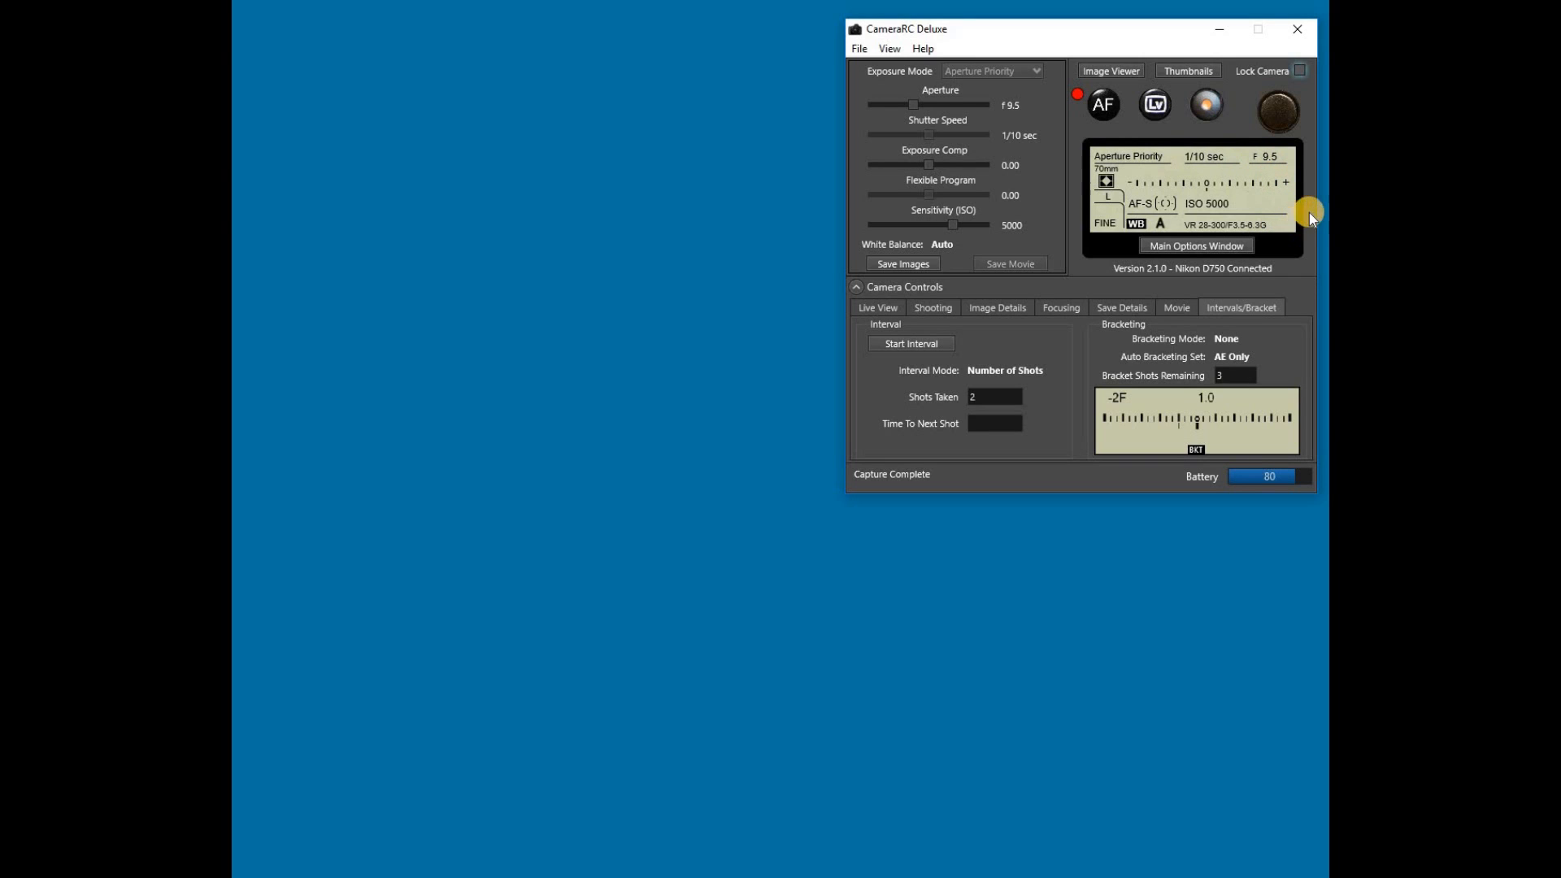
Step: Show and hide the Image Viewer, and do the same with the Thumbnails window
click(1135, 71)
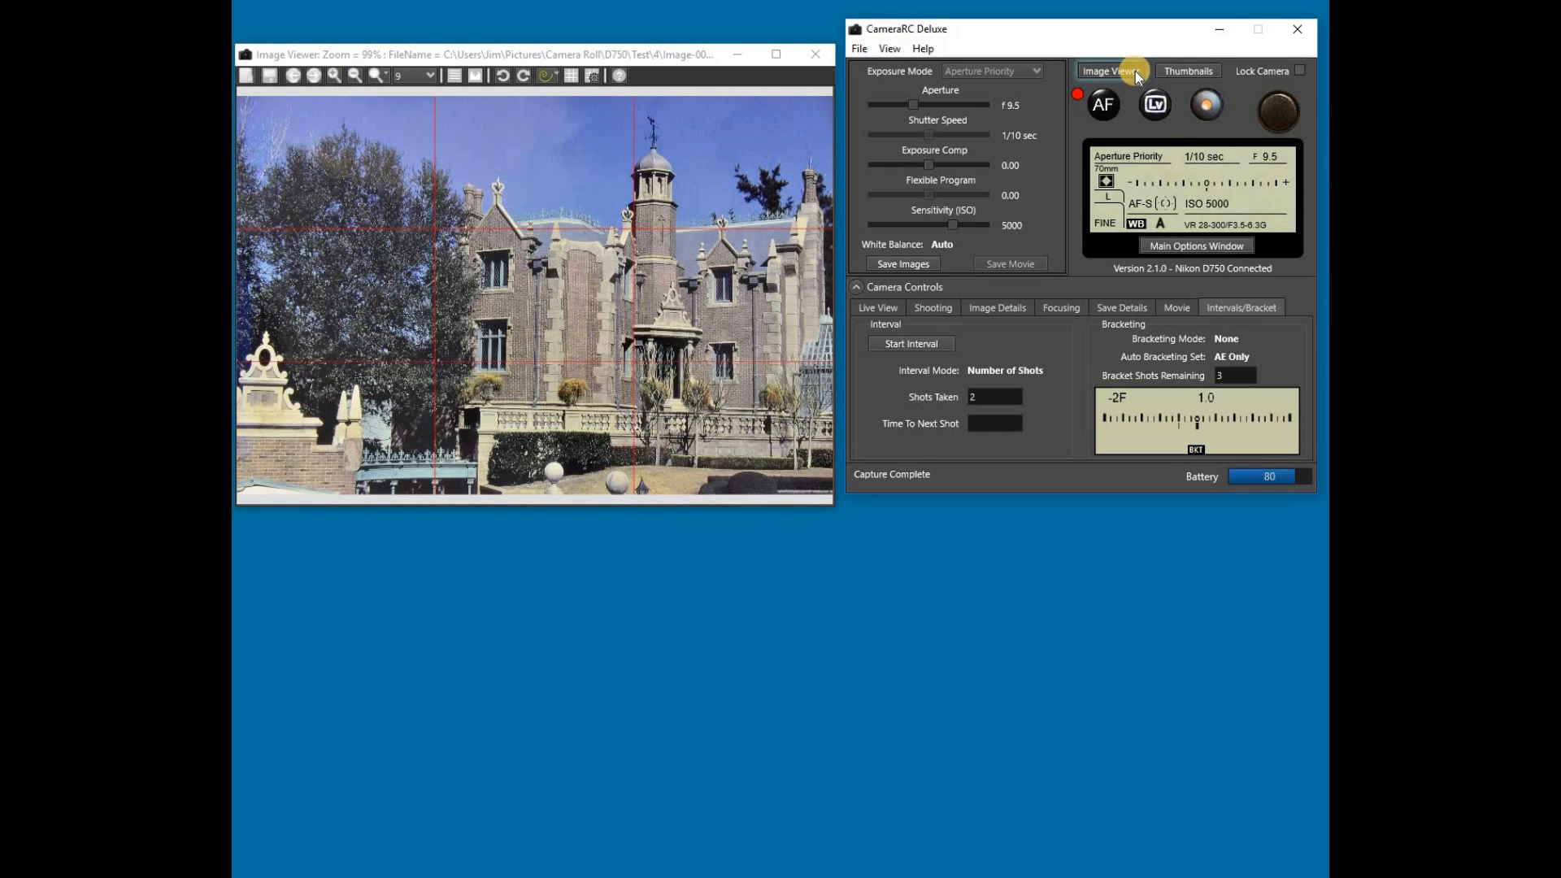
click(1135, 71)
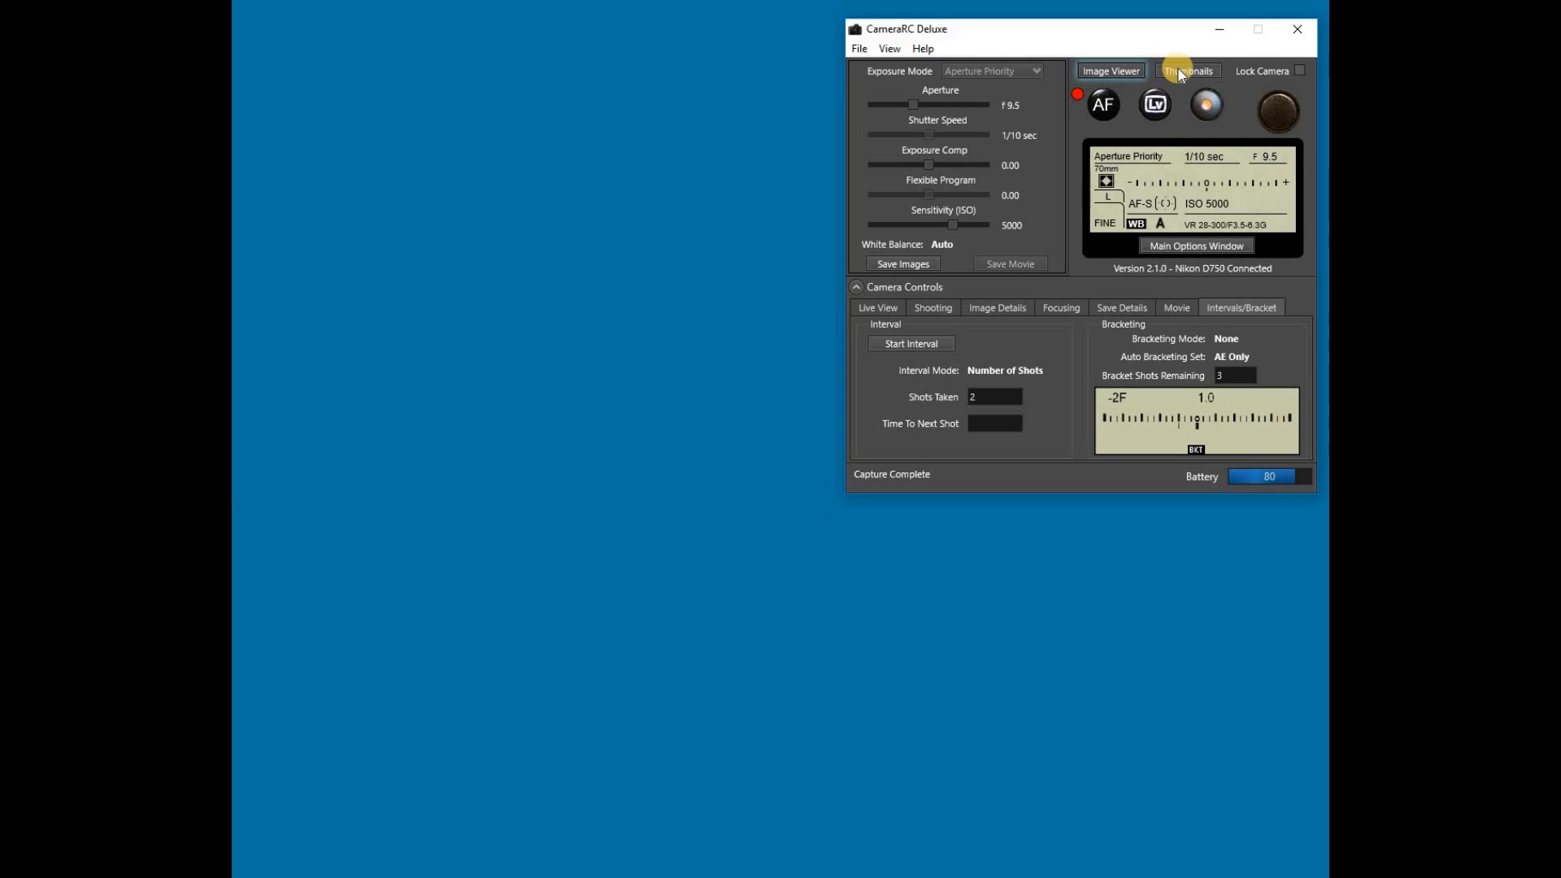
click(1182, 71)
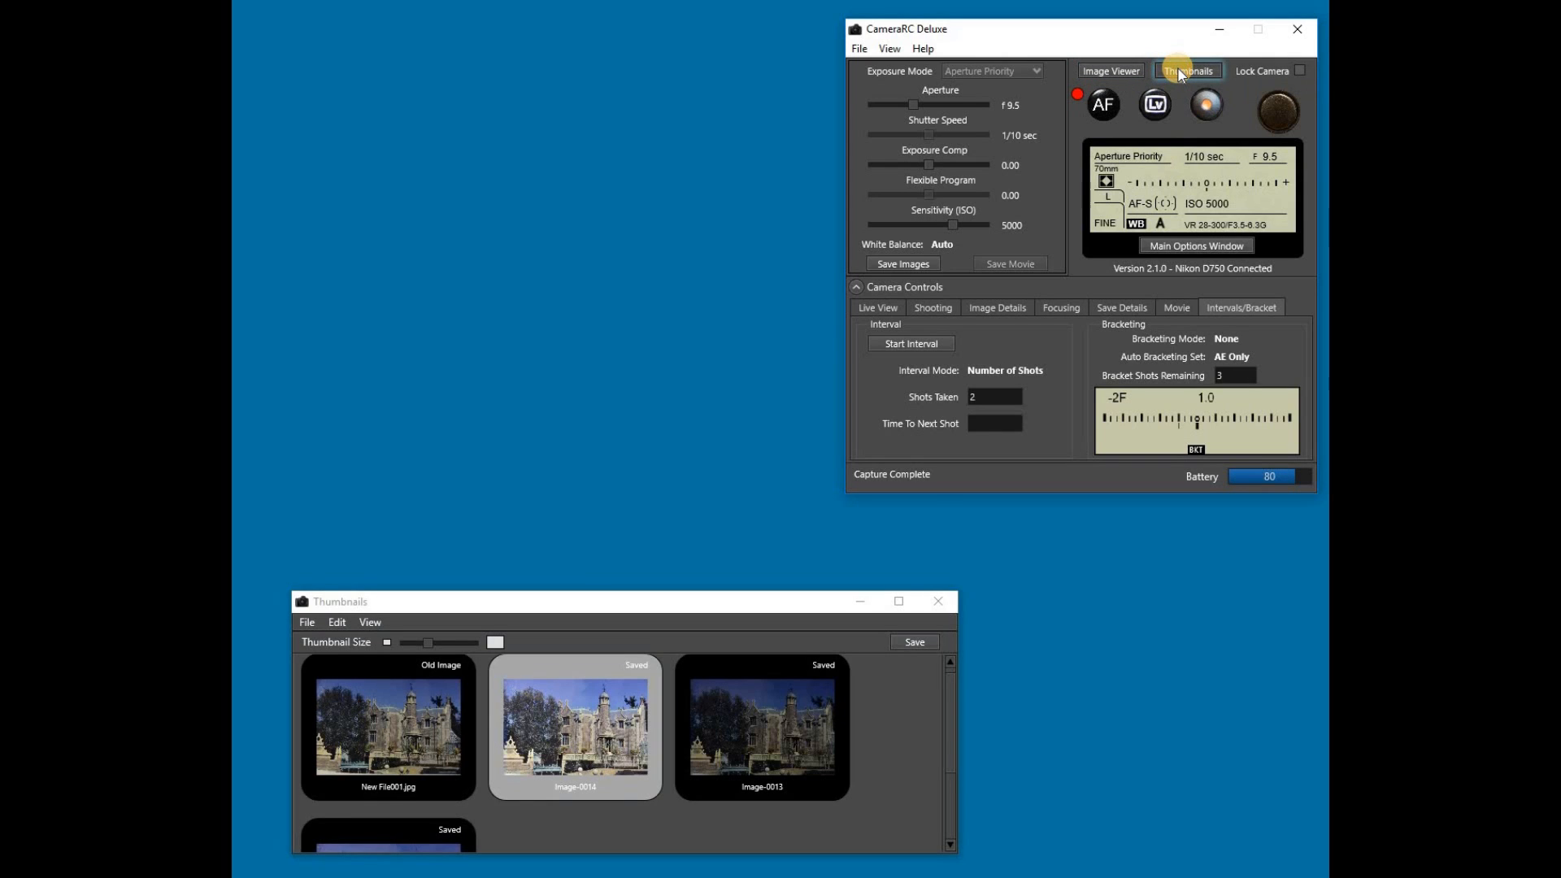
click(1181, 71)
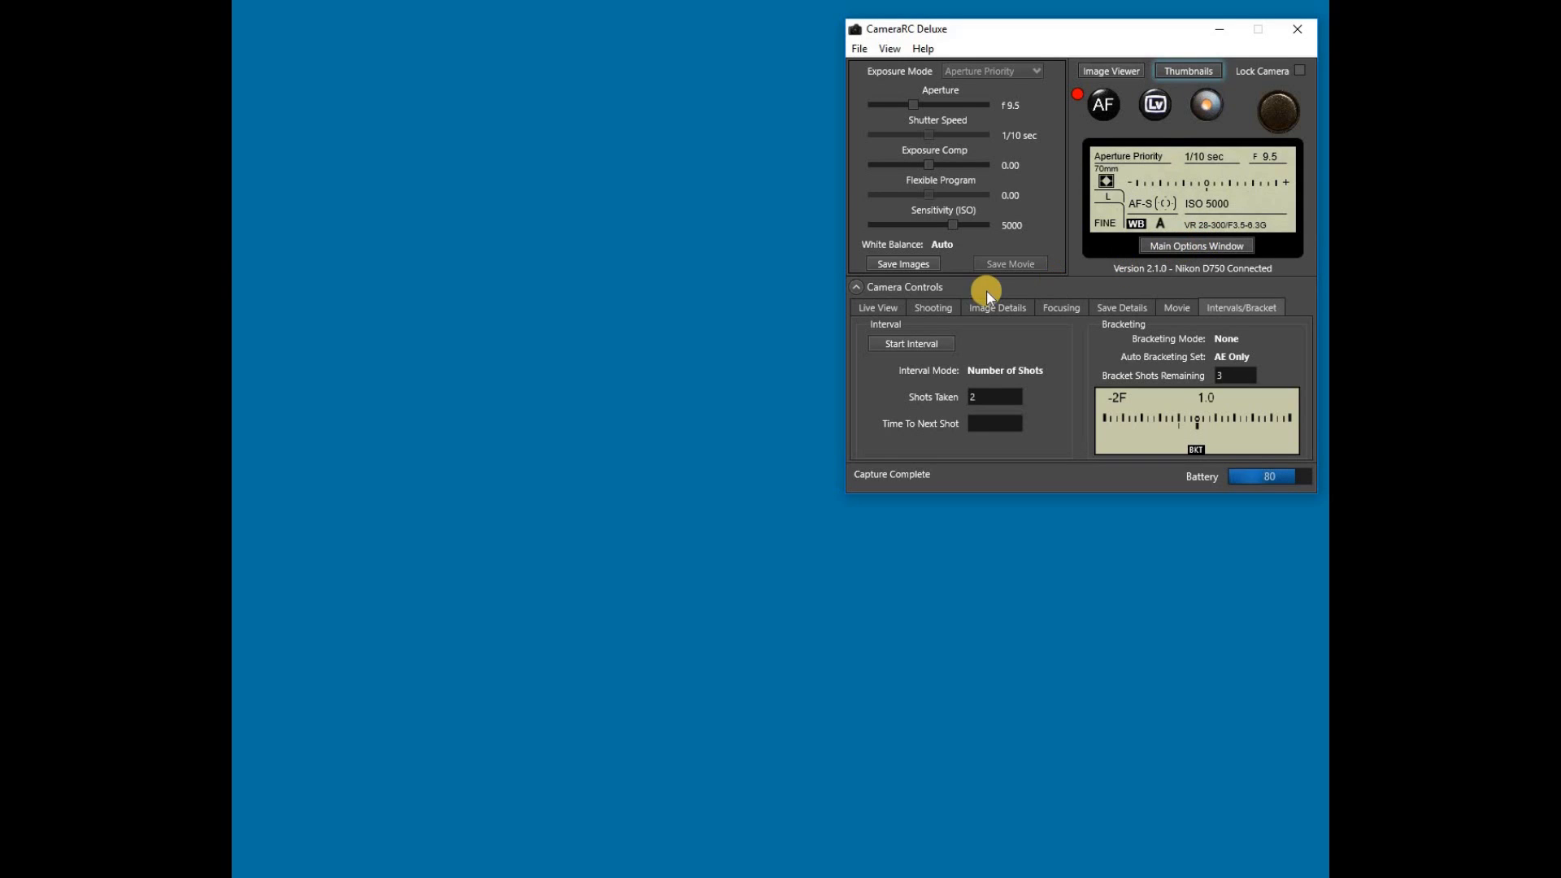
Step: Review the Live View and Shooting controls, toggling the histogram and image properties displays on and off
click(883, 308)
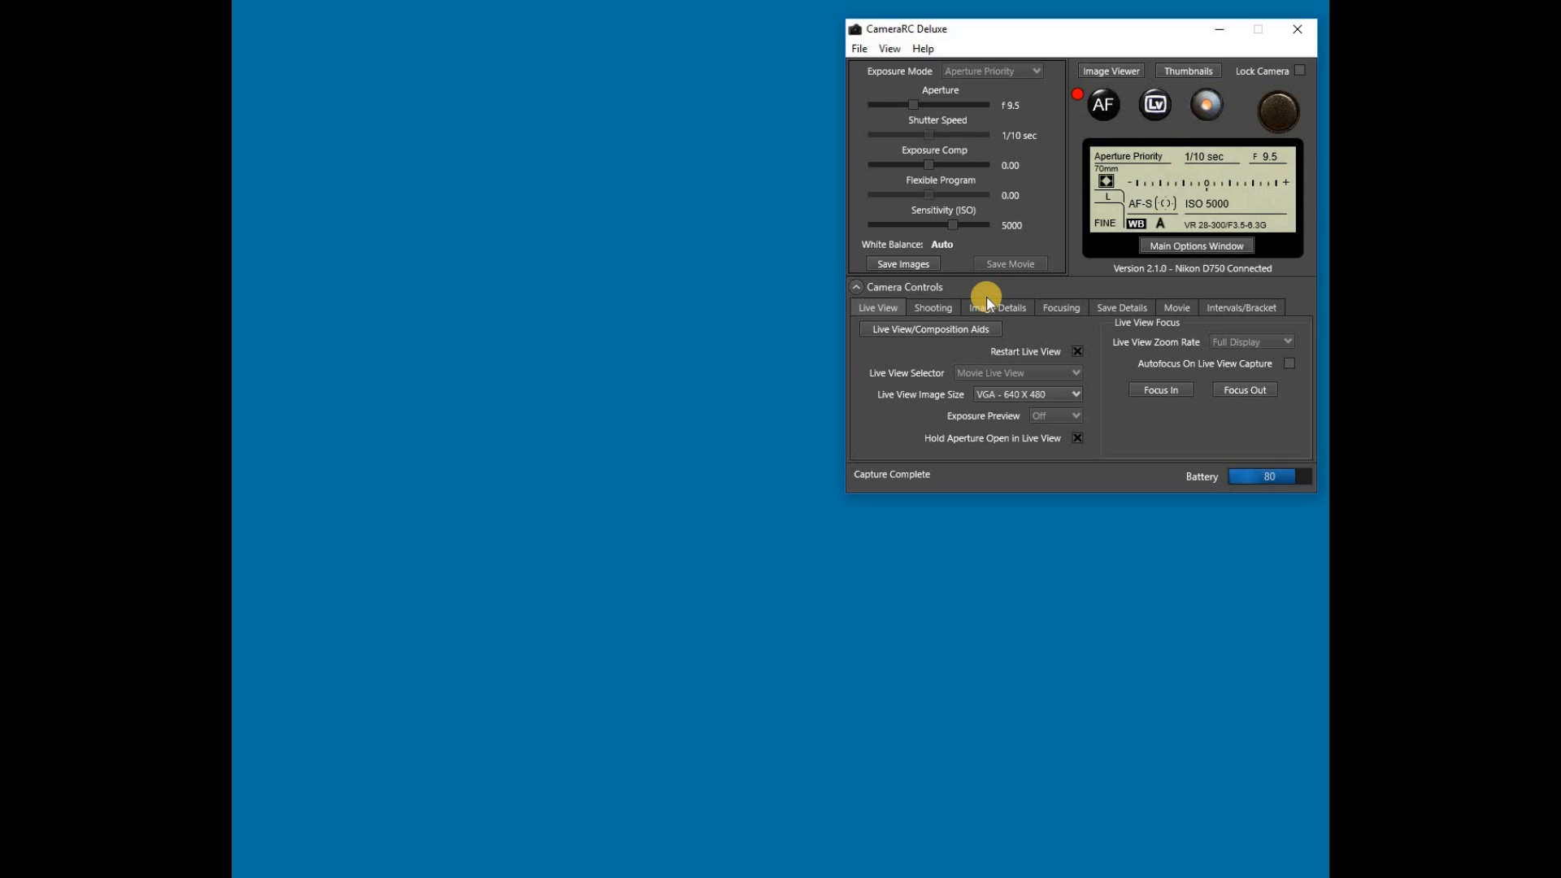
click(941, 309)
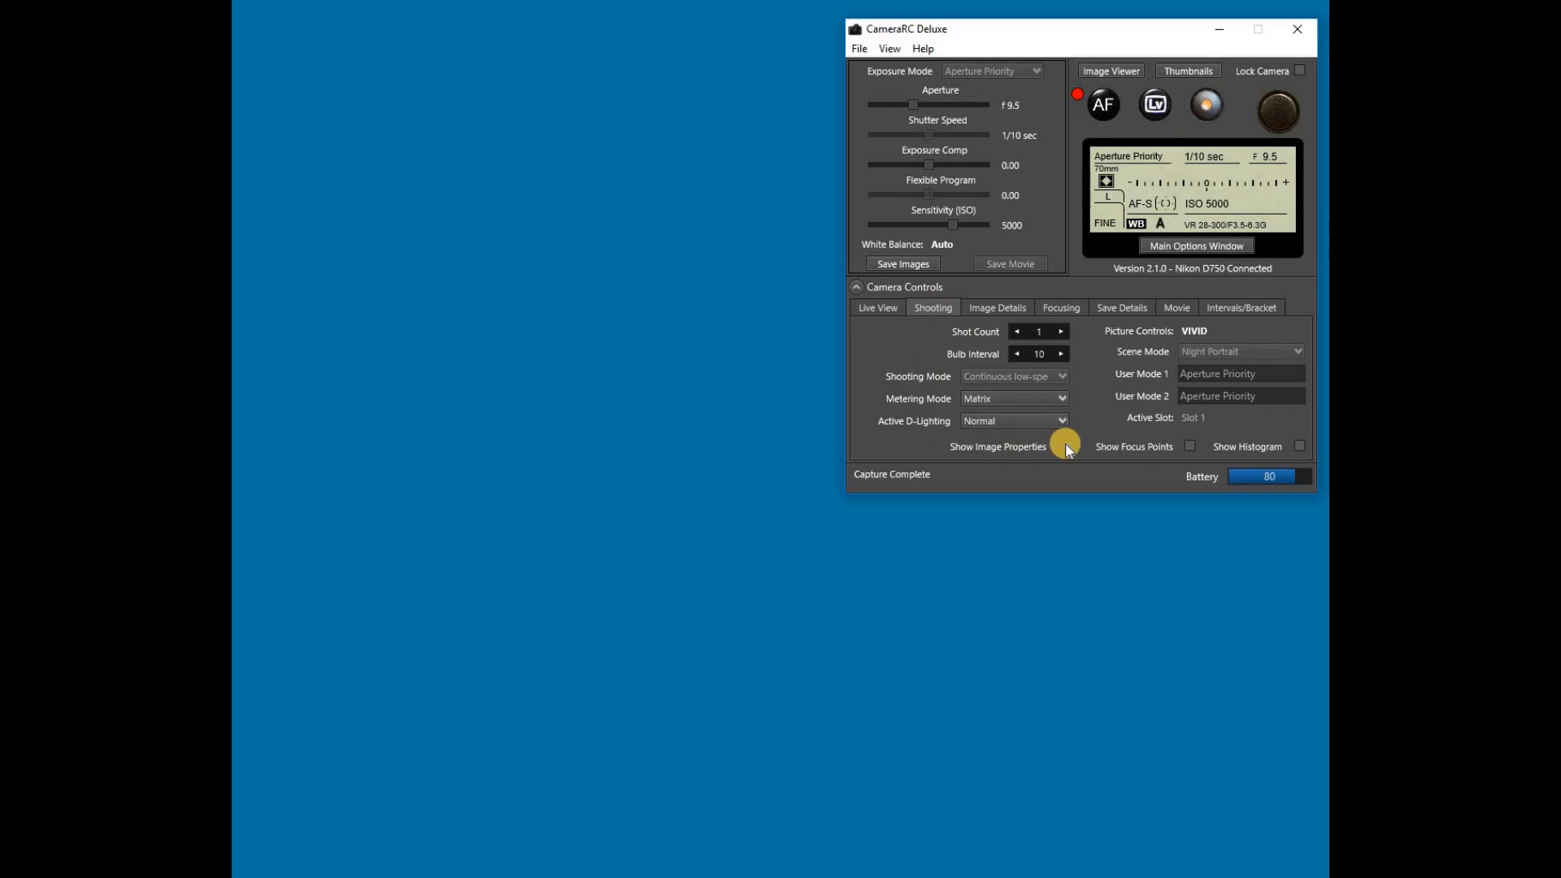
click(1304, 447)
click(1304, 447)
click(1066, 446)
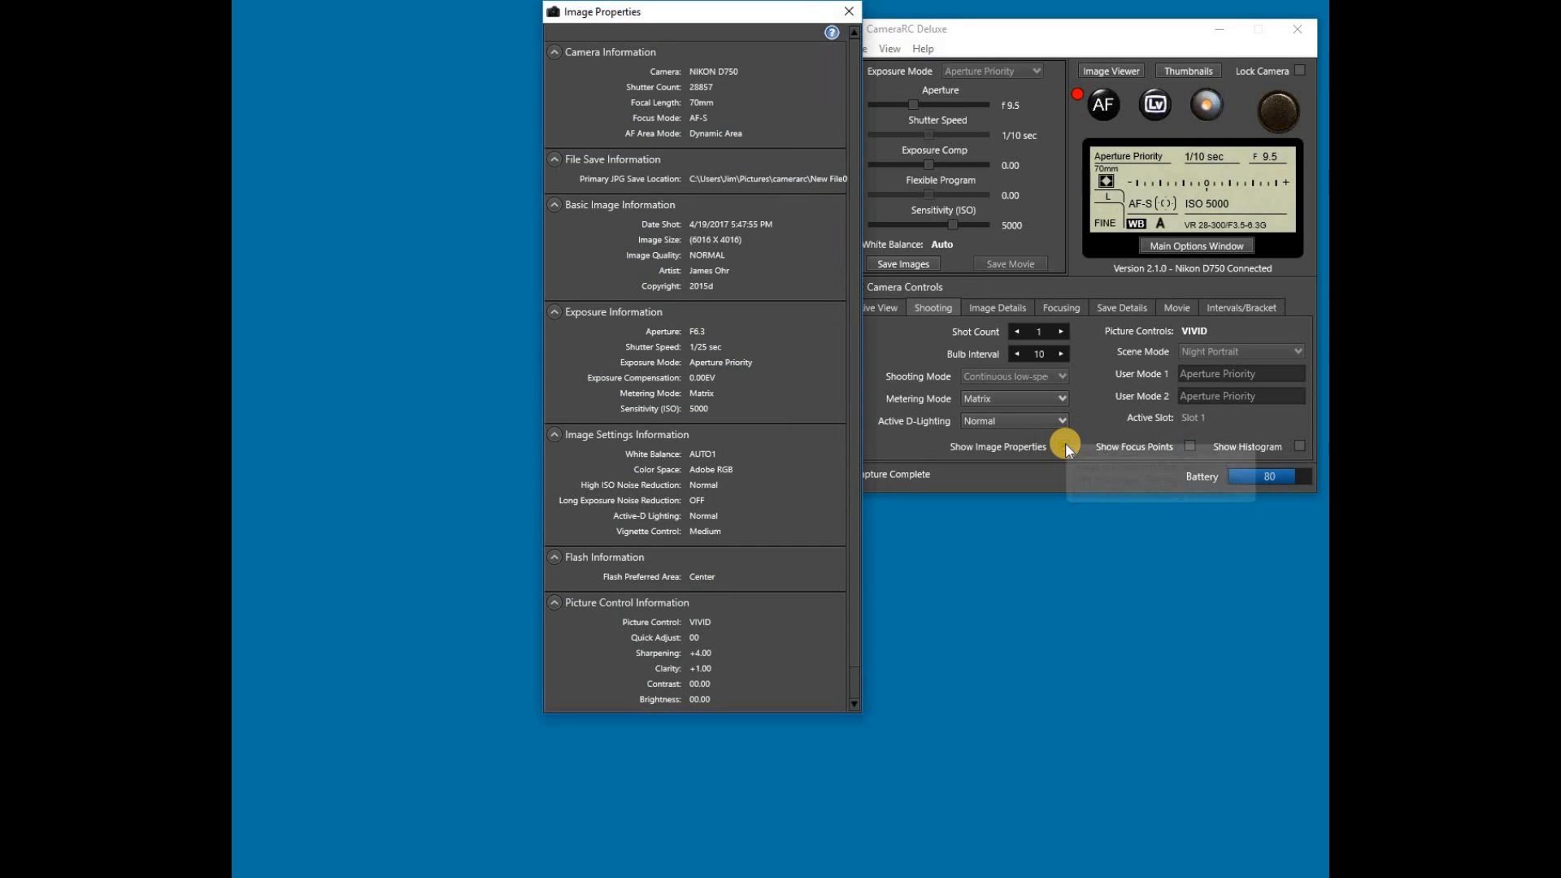
click(1066, 444)
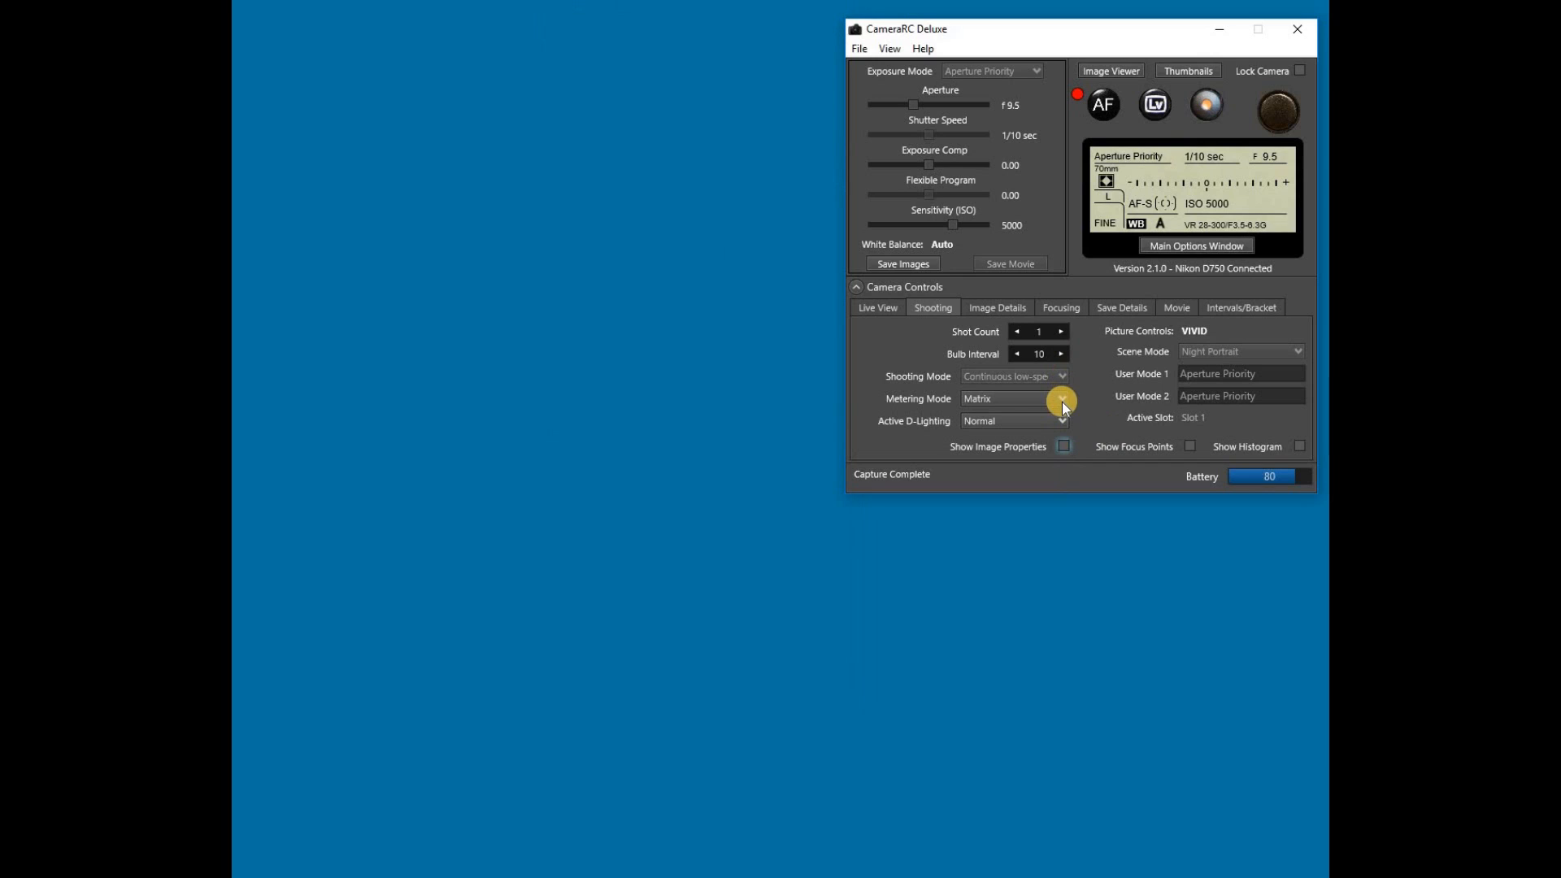
Step: Set the metering mode to Center Weighted
click(1061, 398)
click(1046, 434)
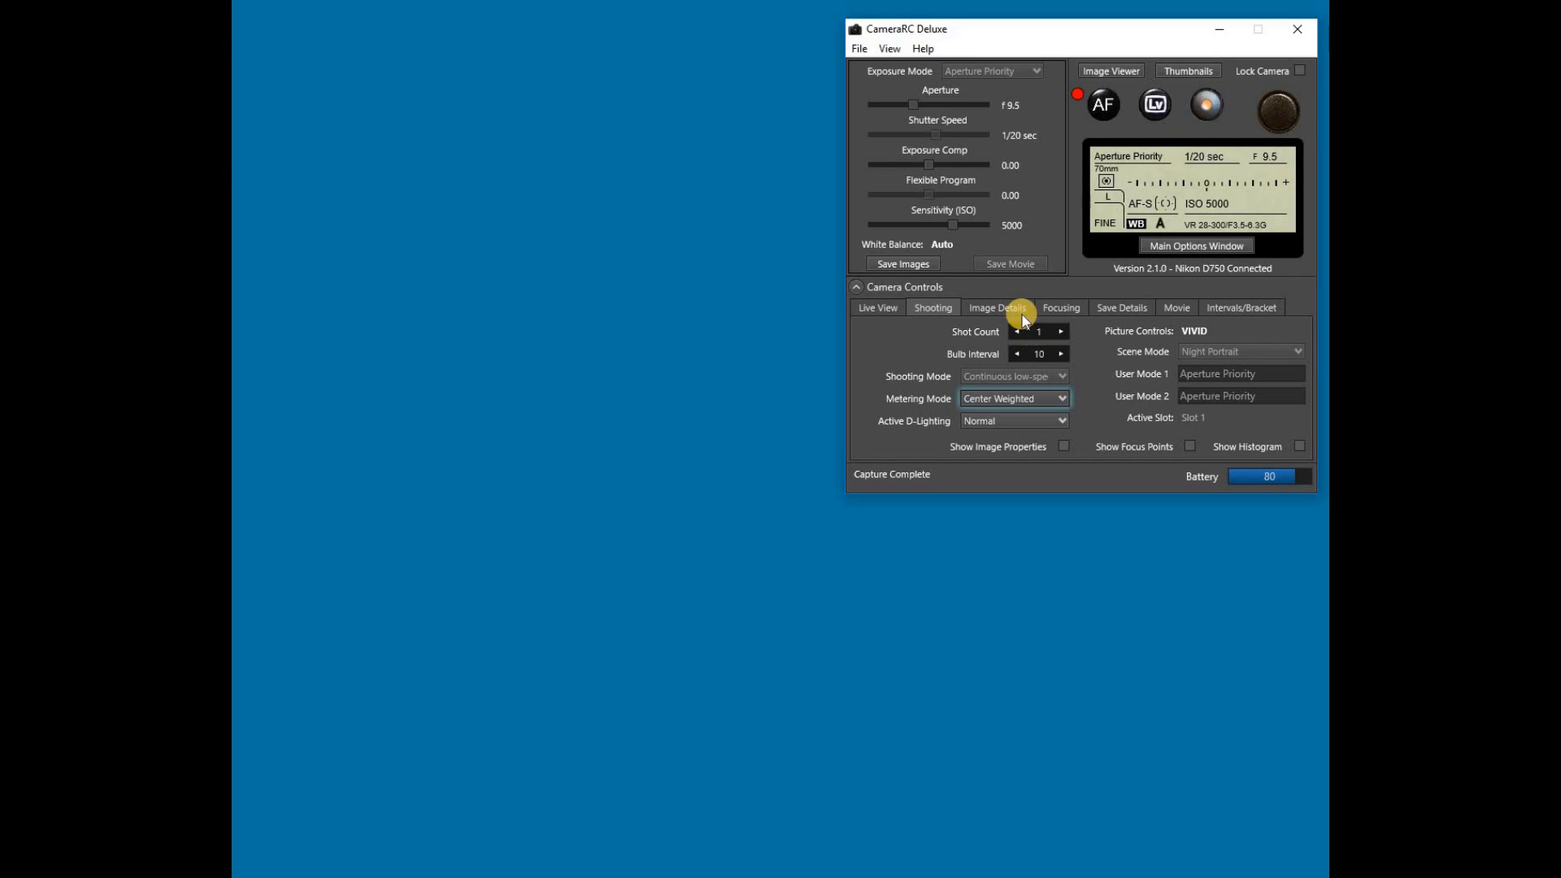
Step: Review the image details and focusing settings, opening and closing the enlarged focus point map
click(998, 307)
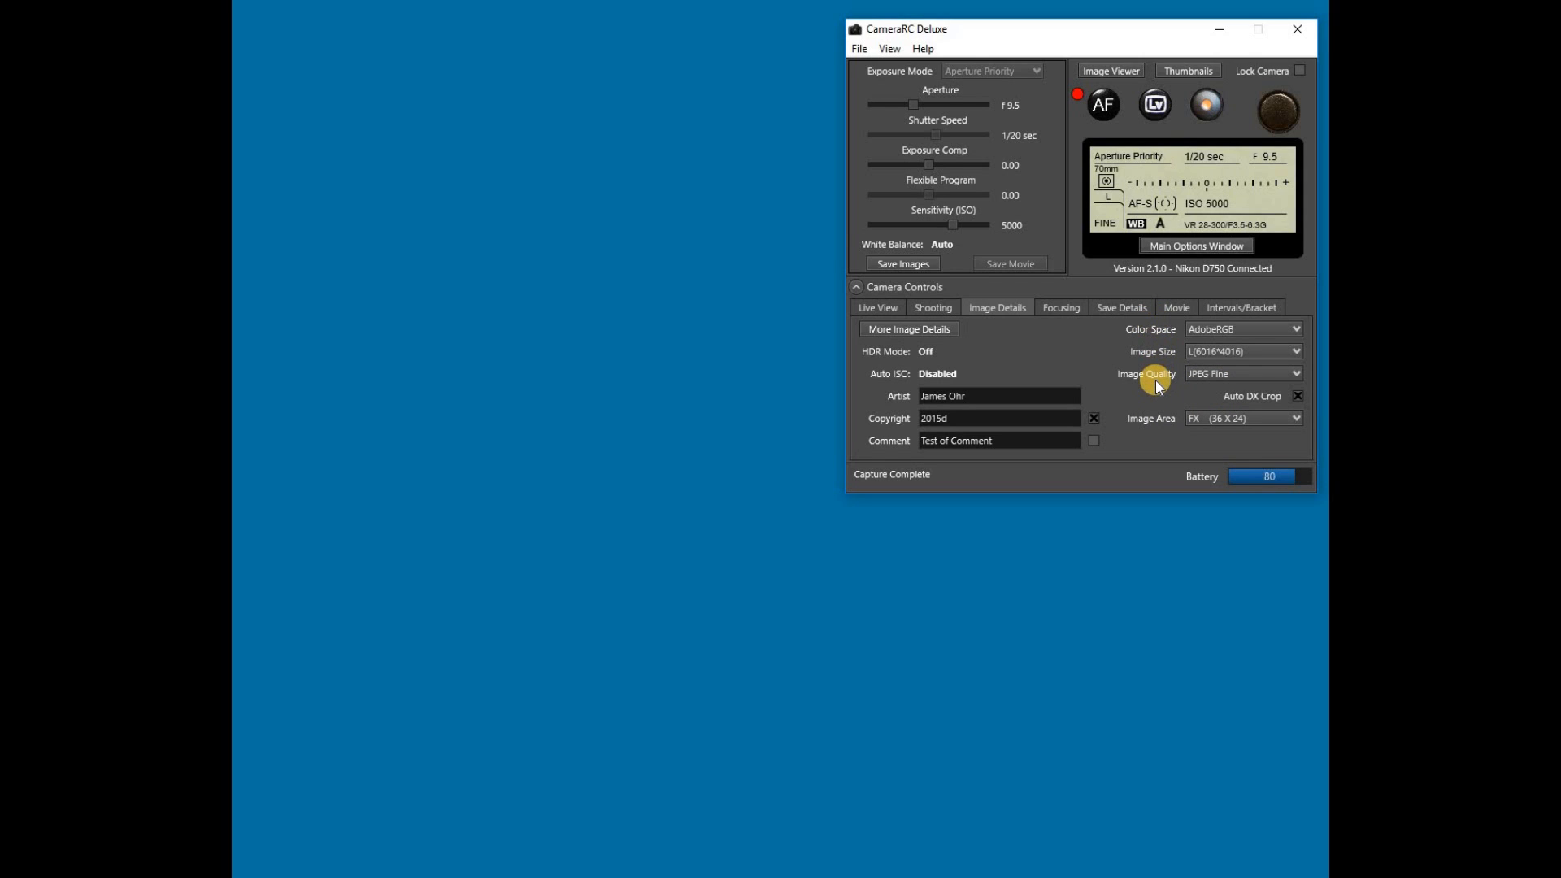
click(1061, 311)
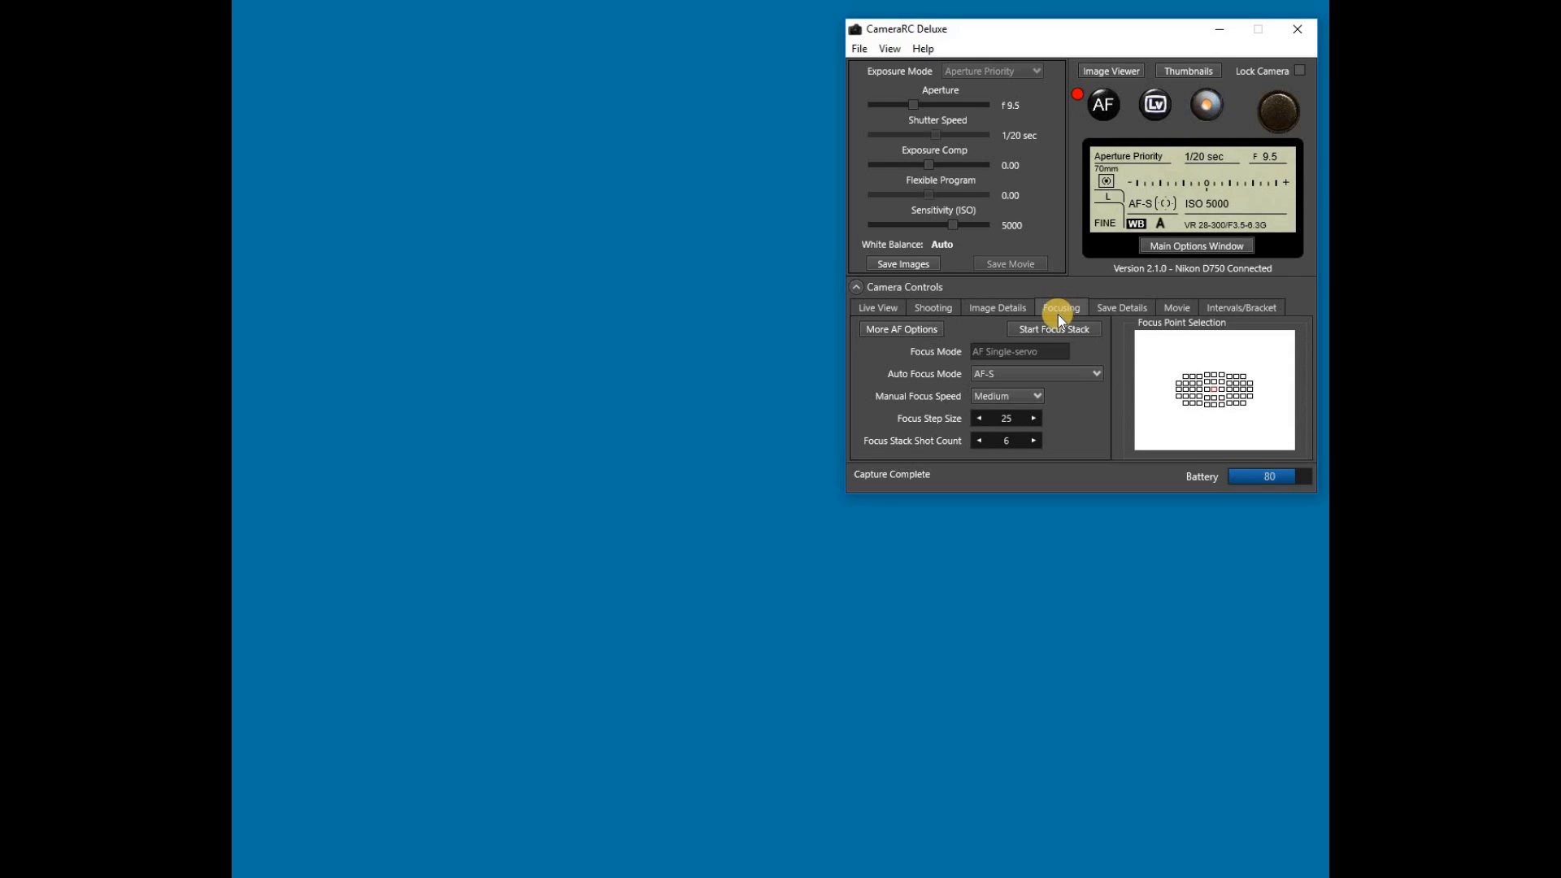
click(1218, 389)
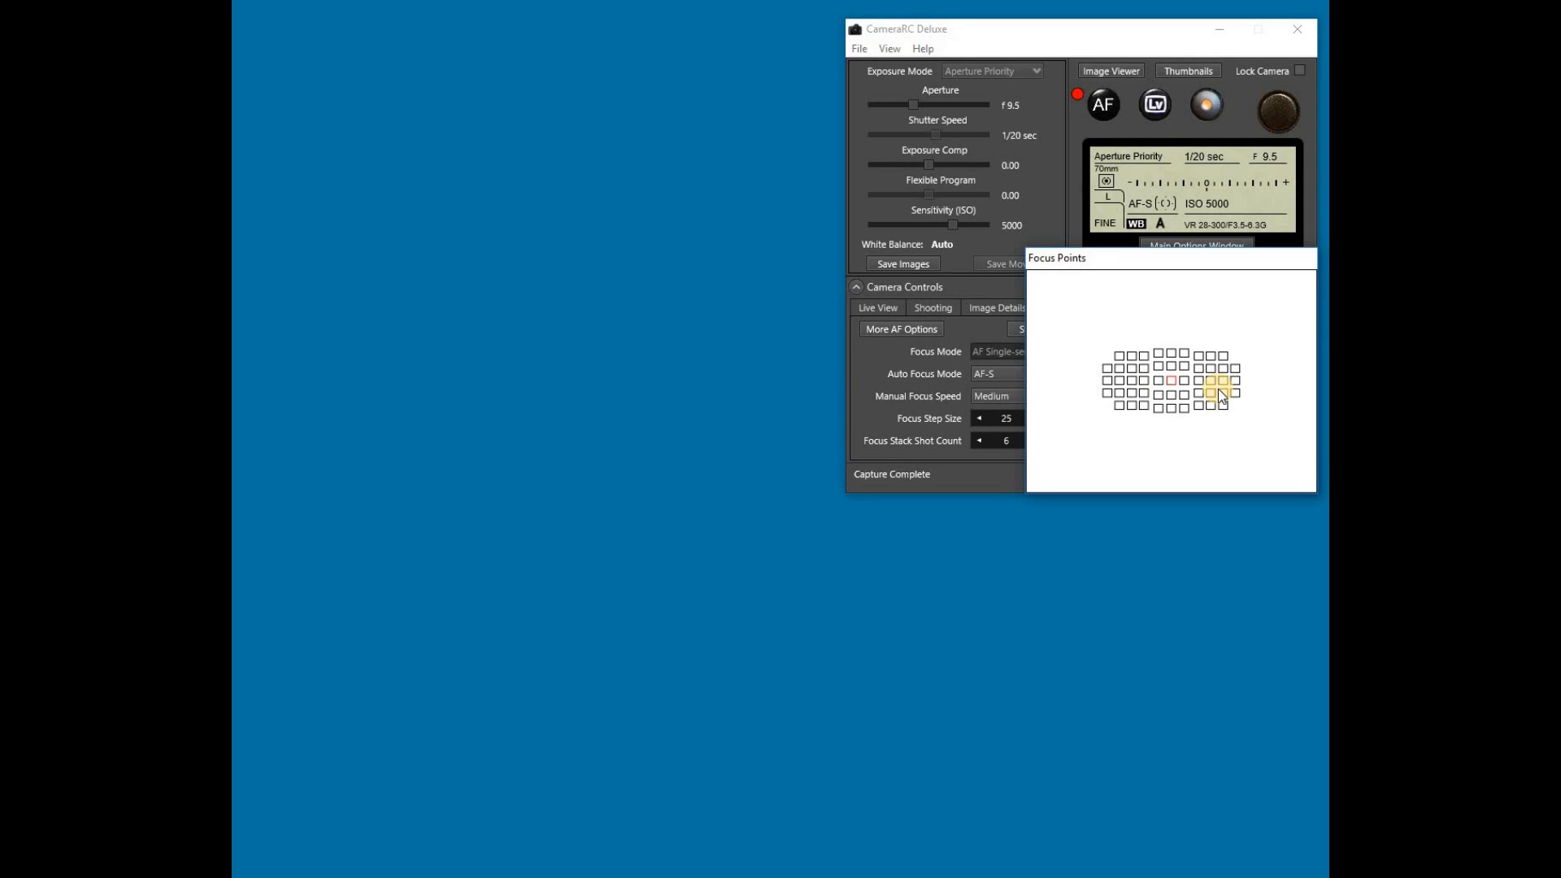
click(982, 335)
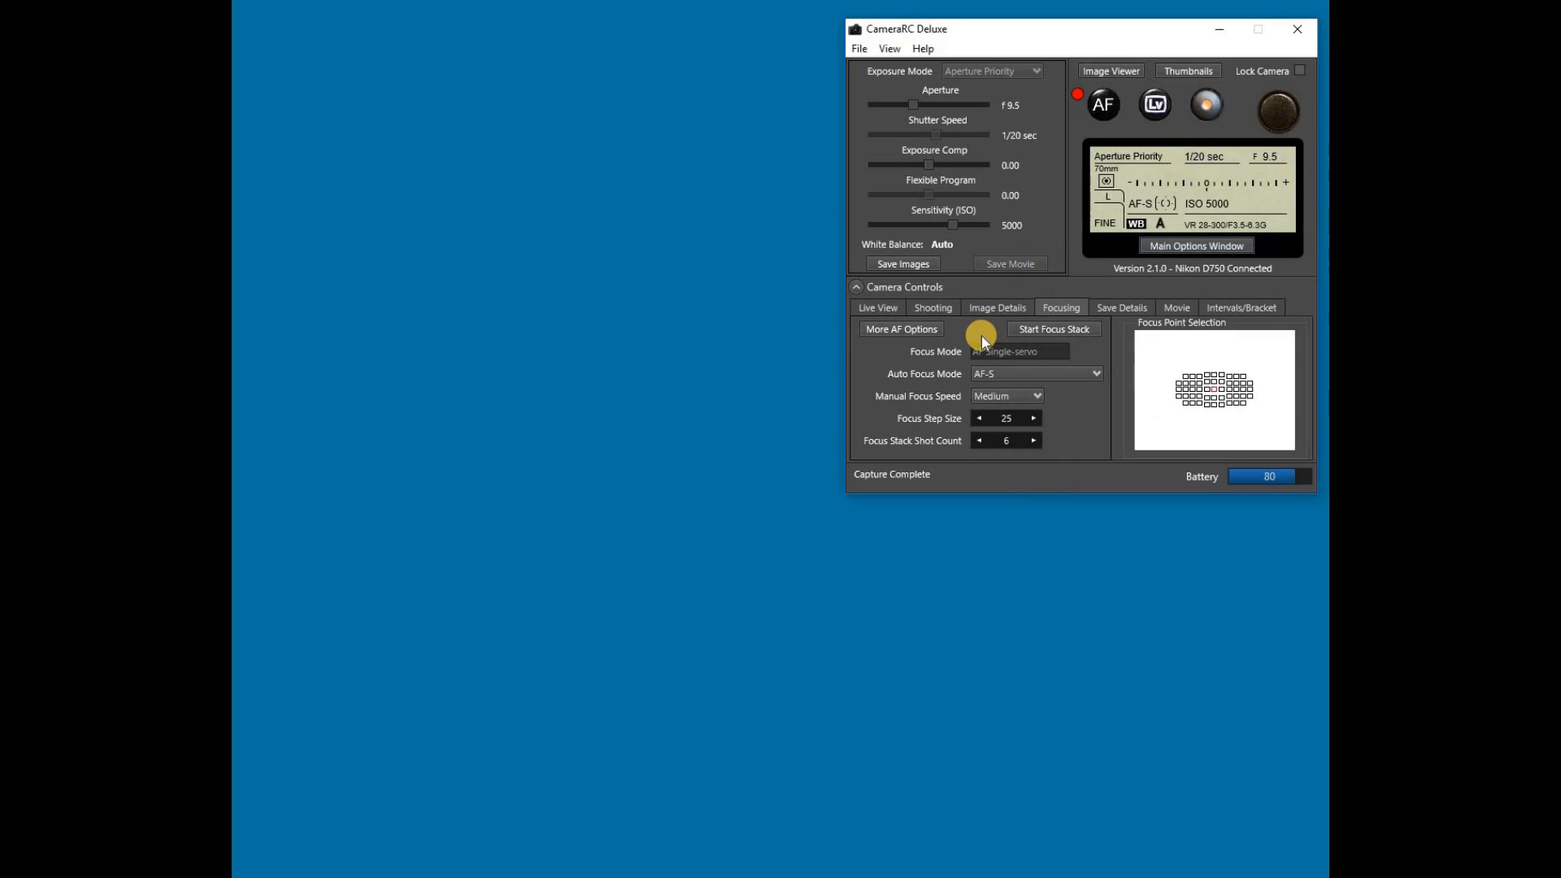
Step: Select the focus point just left of the centre one in the enlarged Focus Points map and close it
click(1199, 381)
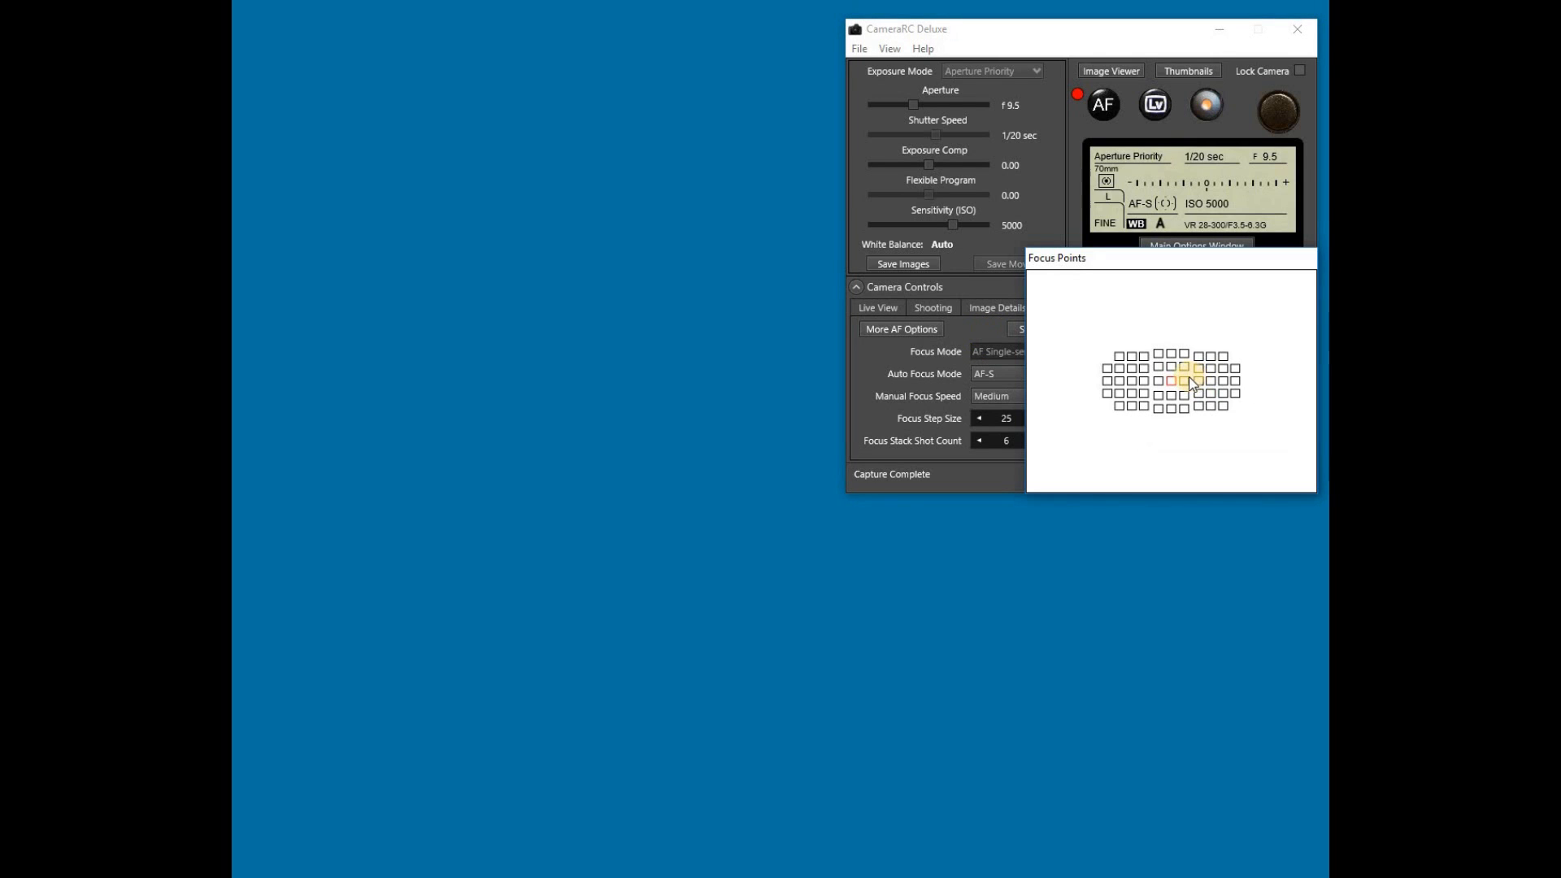
click(1159, 382)
click(987, 331)
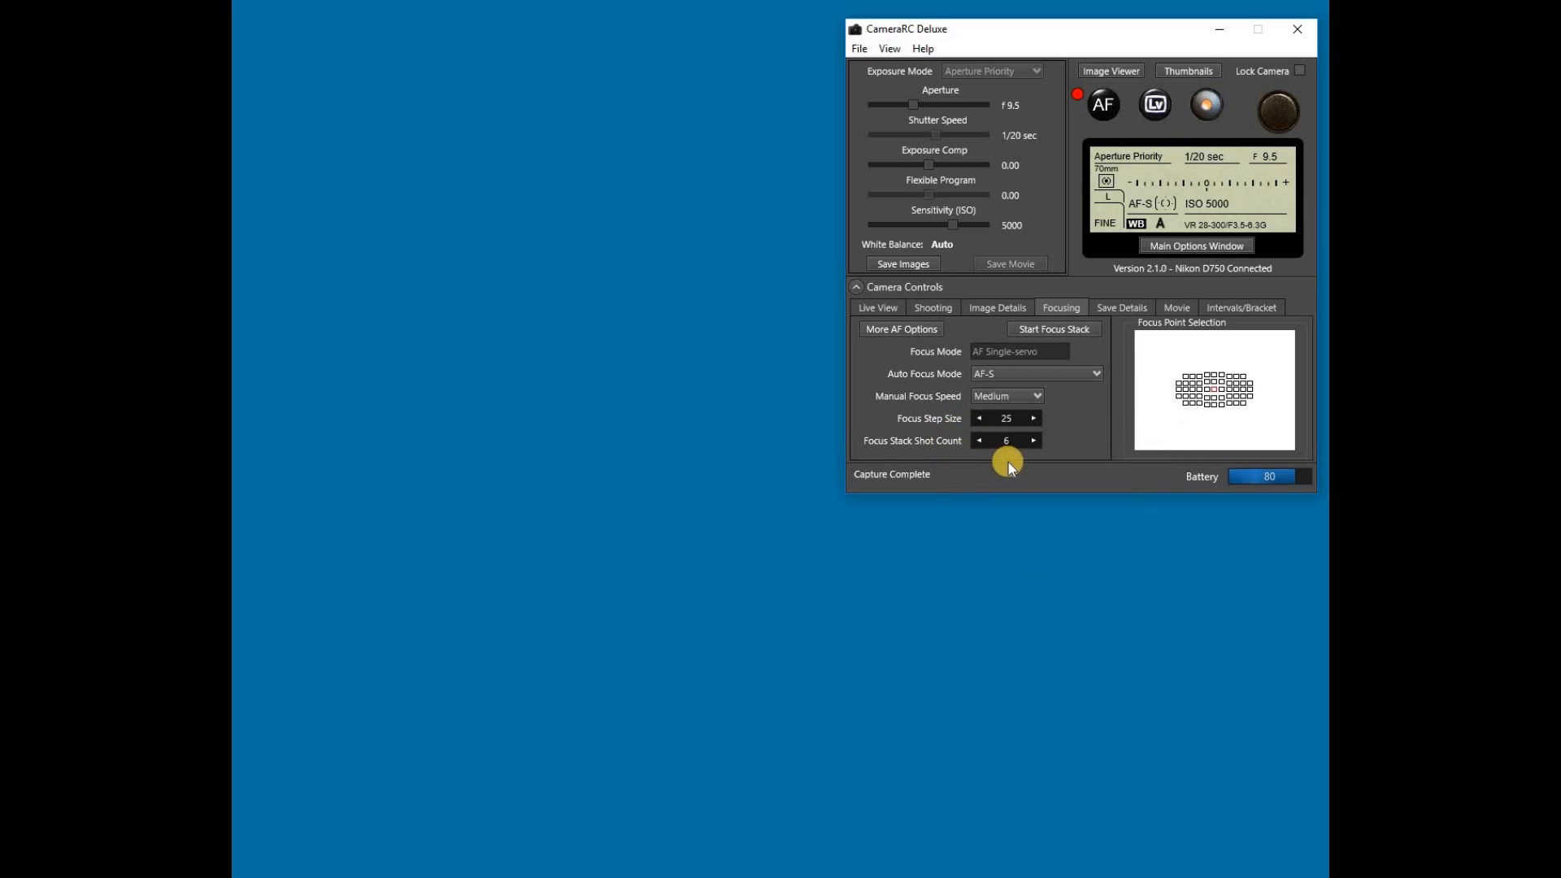
Step: Review the Save Details, Movie and Intervals/Bracket settings, then return to the Live View settings
click(1125, 309)
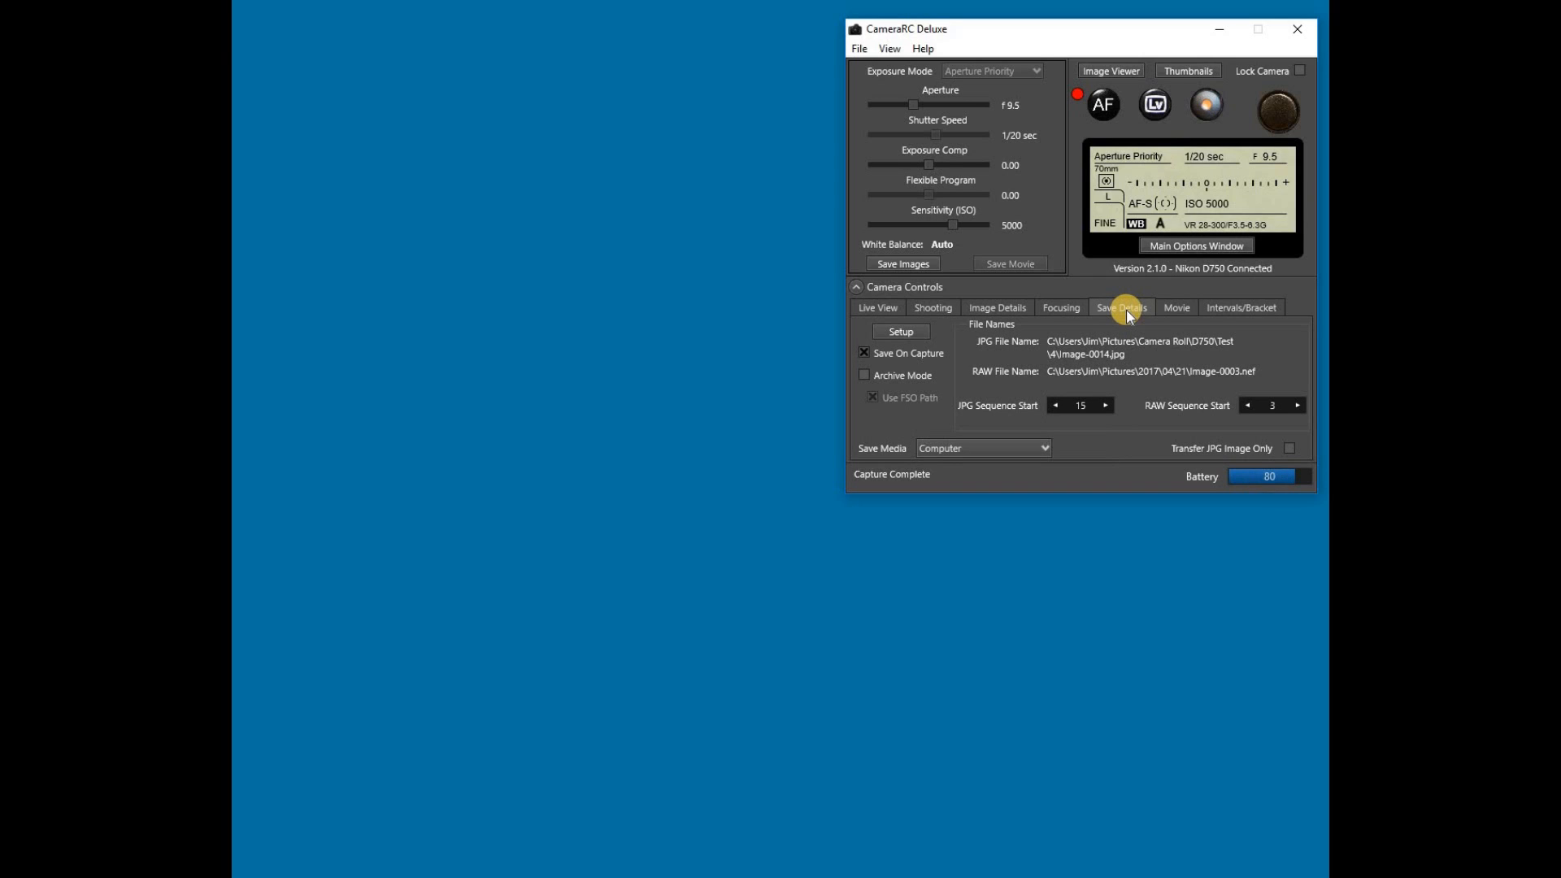
click(1185, 309)
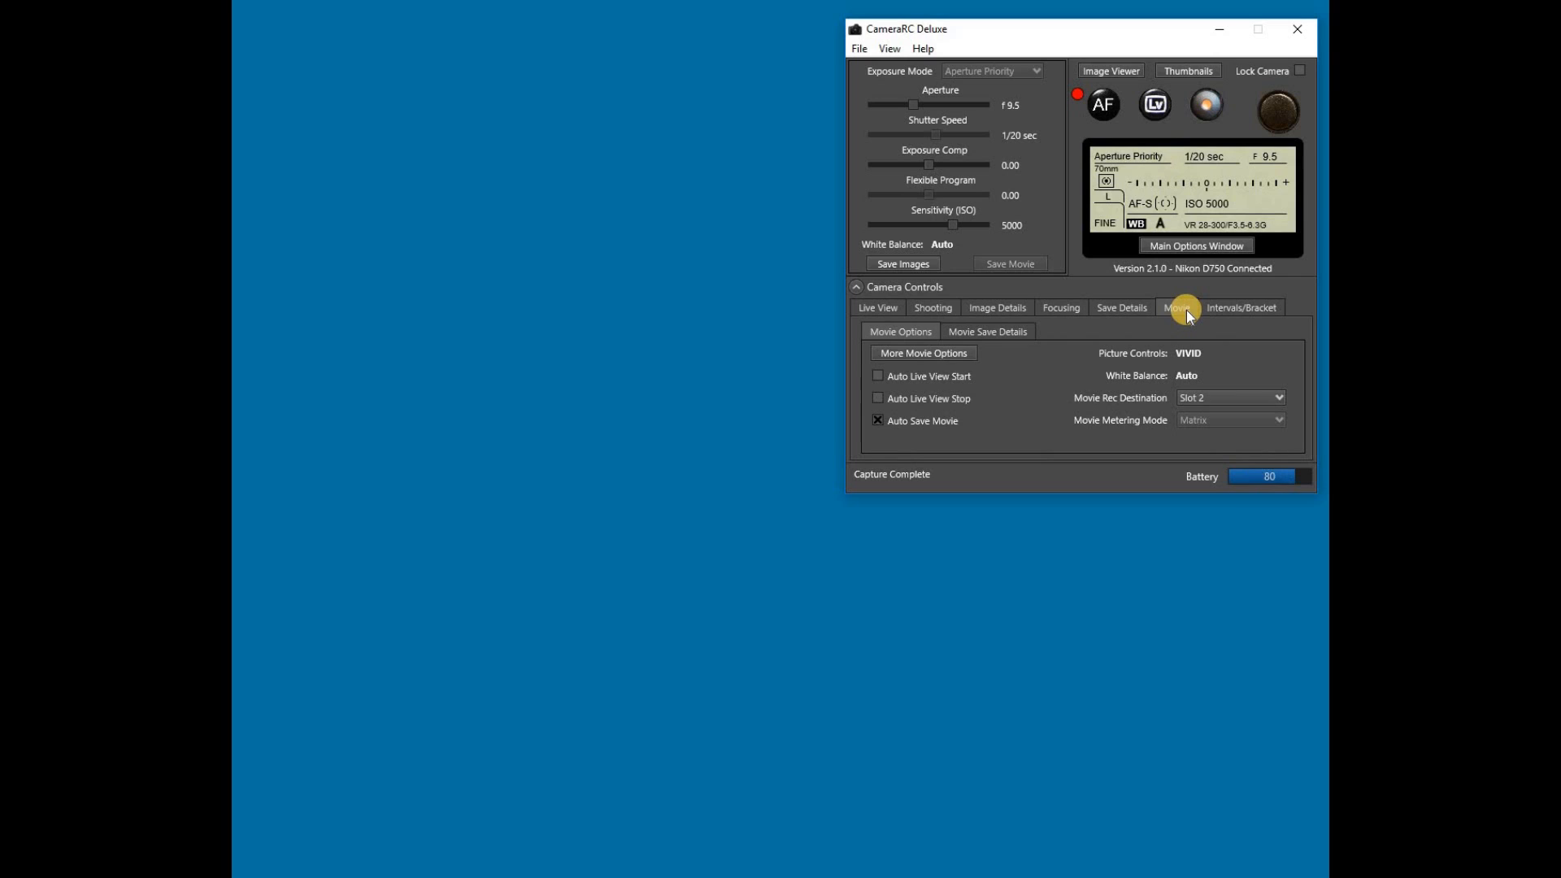
click(1231, 309)
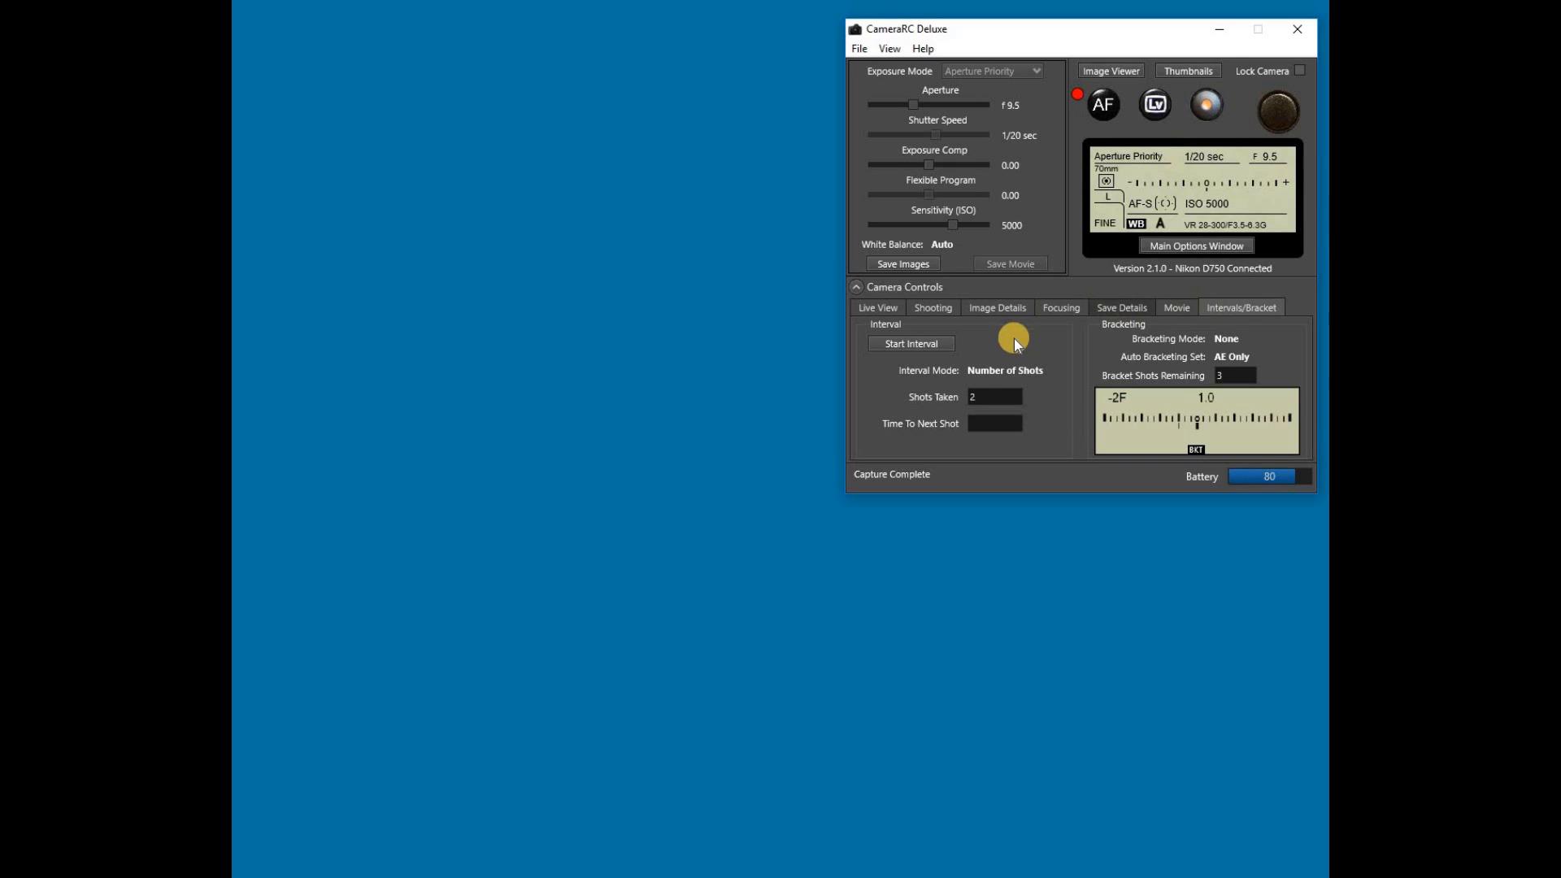
click(866, 307)
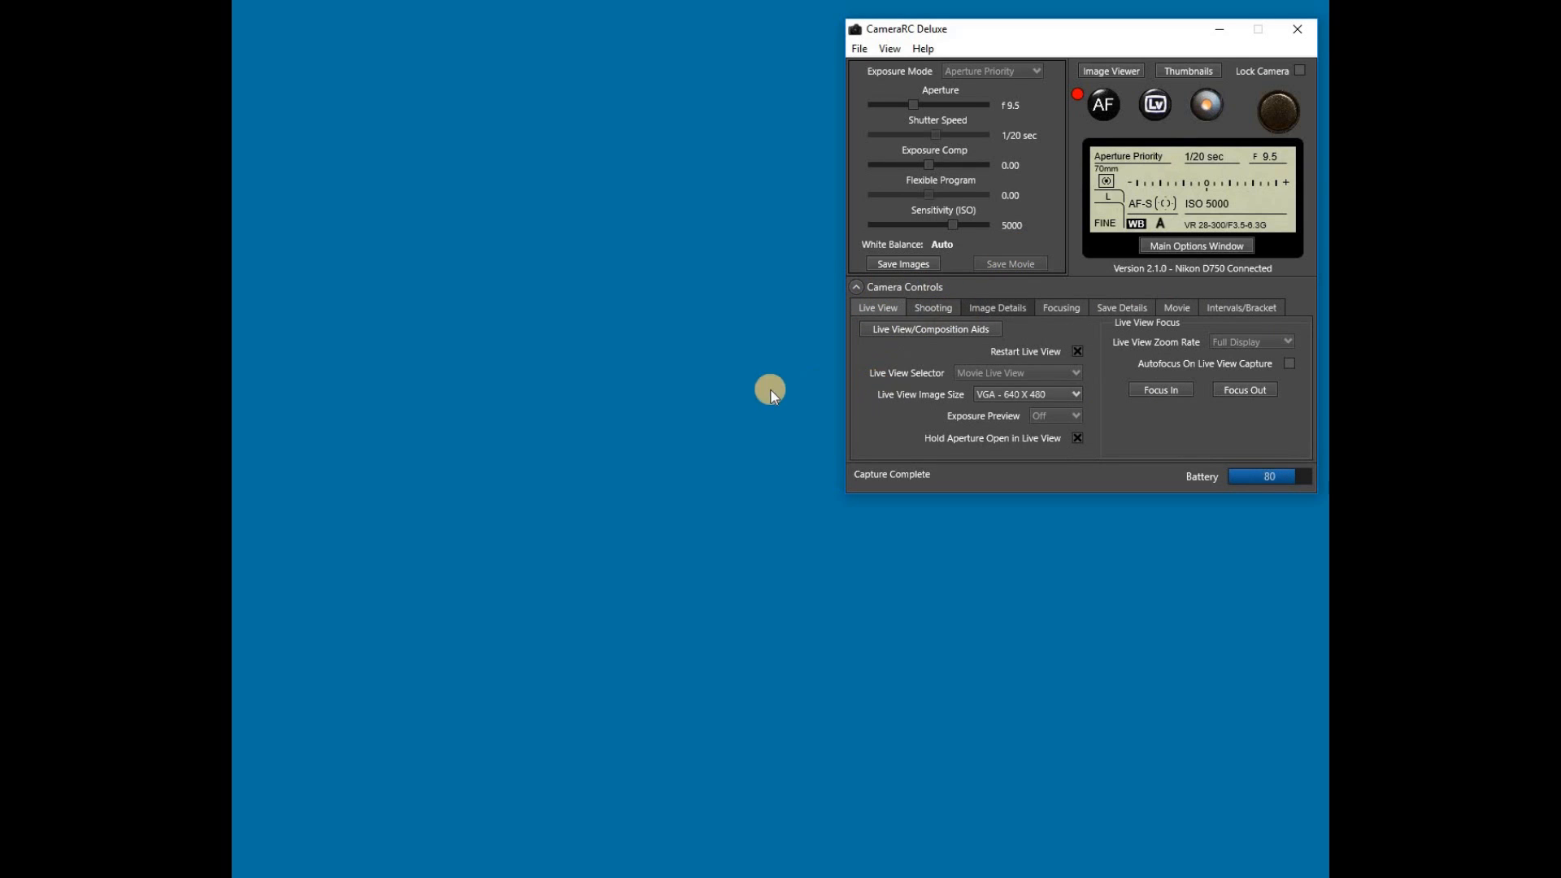